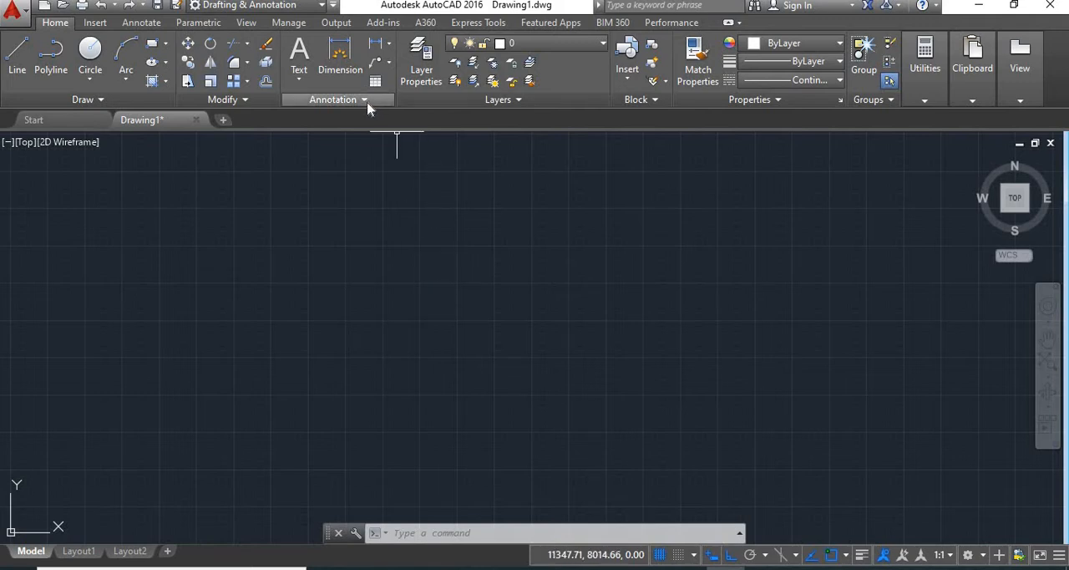
pyautogui.click(361, 101)
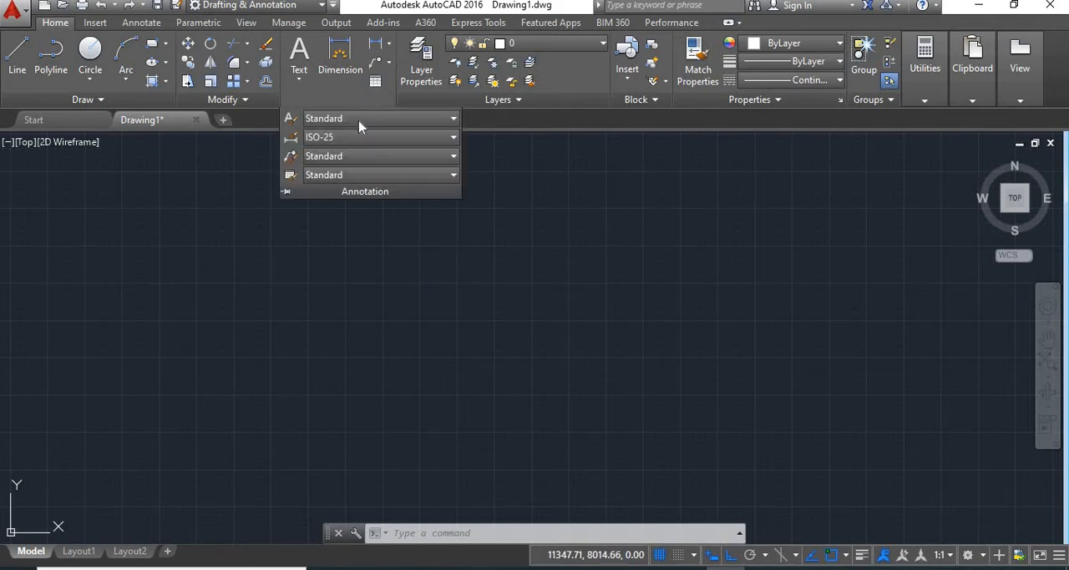
pyautogui.click(291, 140)
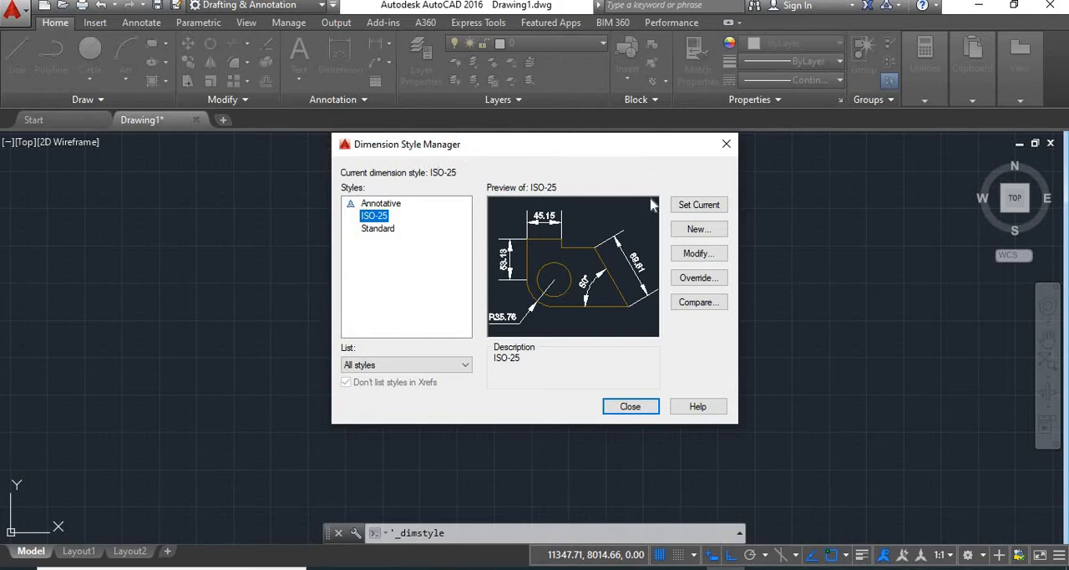
pyautogui.click(631, 407)
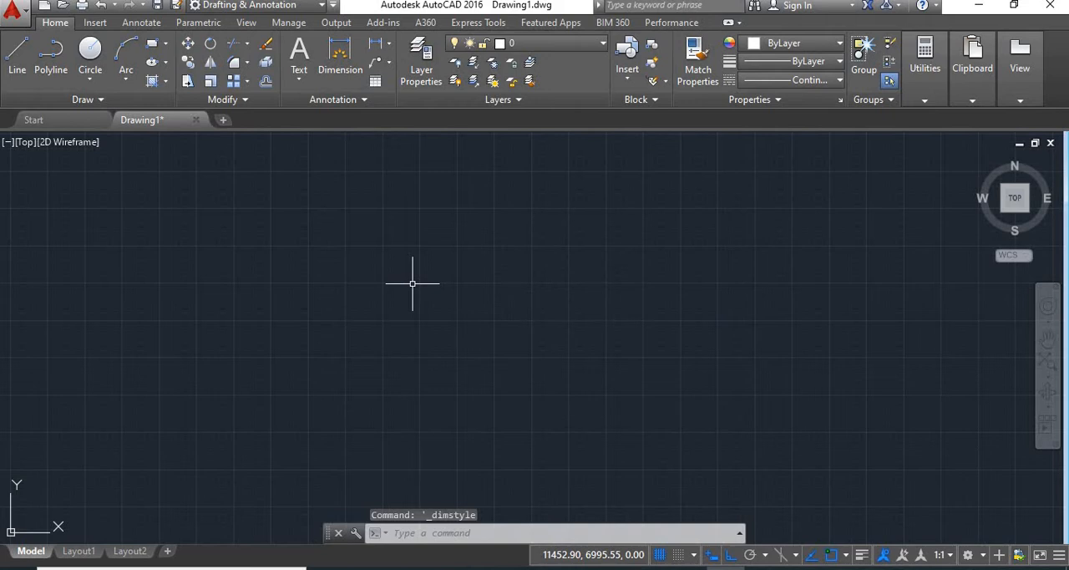
# Step: Open the Standard dimension style for modification and enlarge its settings dialog
pyautogui.write('d')
pyautogui.press('Return')
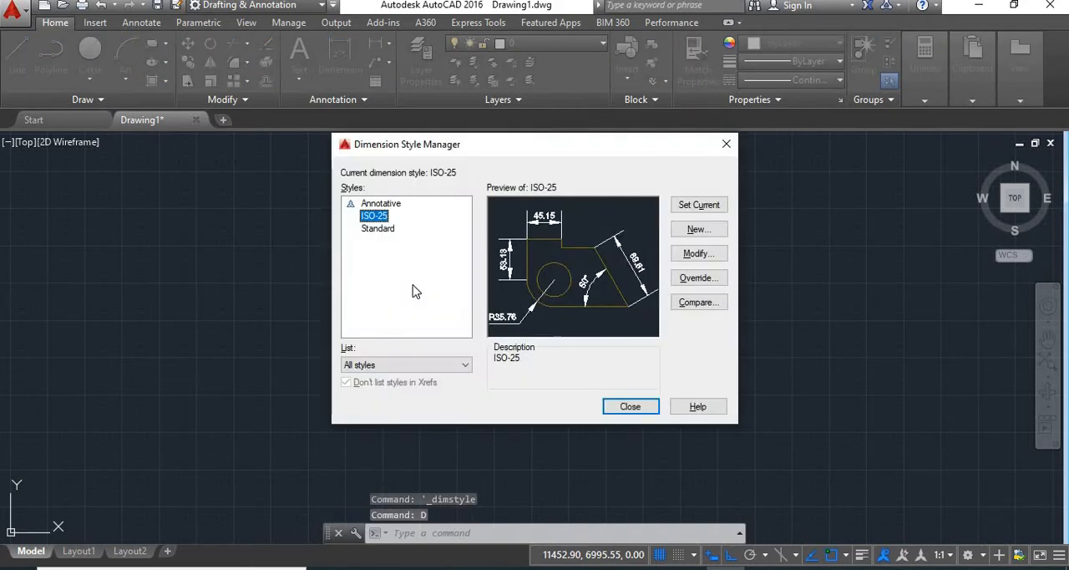
pyautogui.click(377, 230)
pyautogui.click(693, 253)
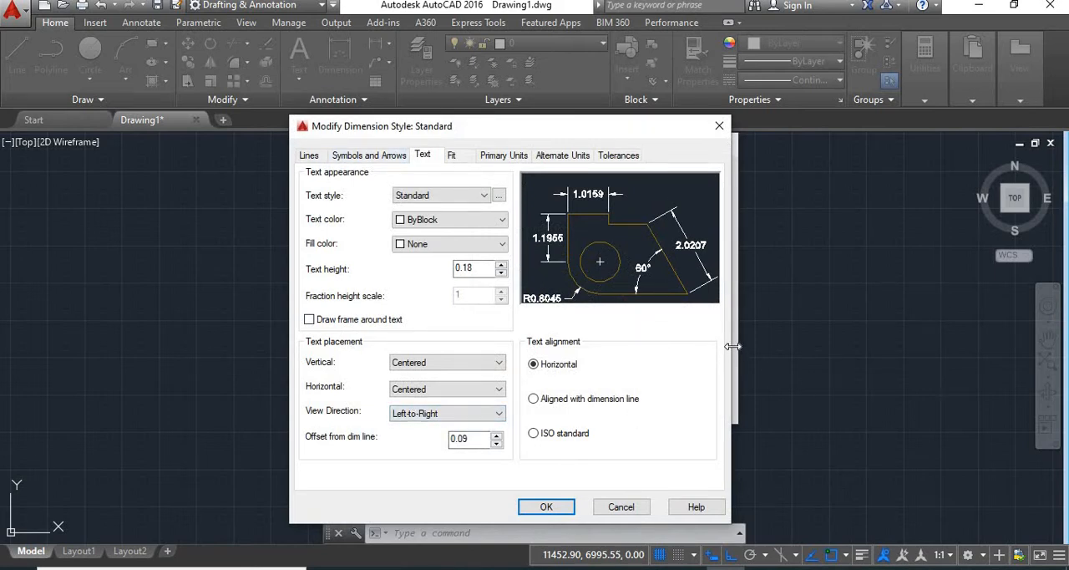
pyautogui.moveTo(801, 345); pyautogui.dragTo(902, 345)
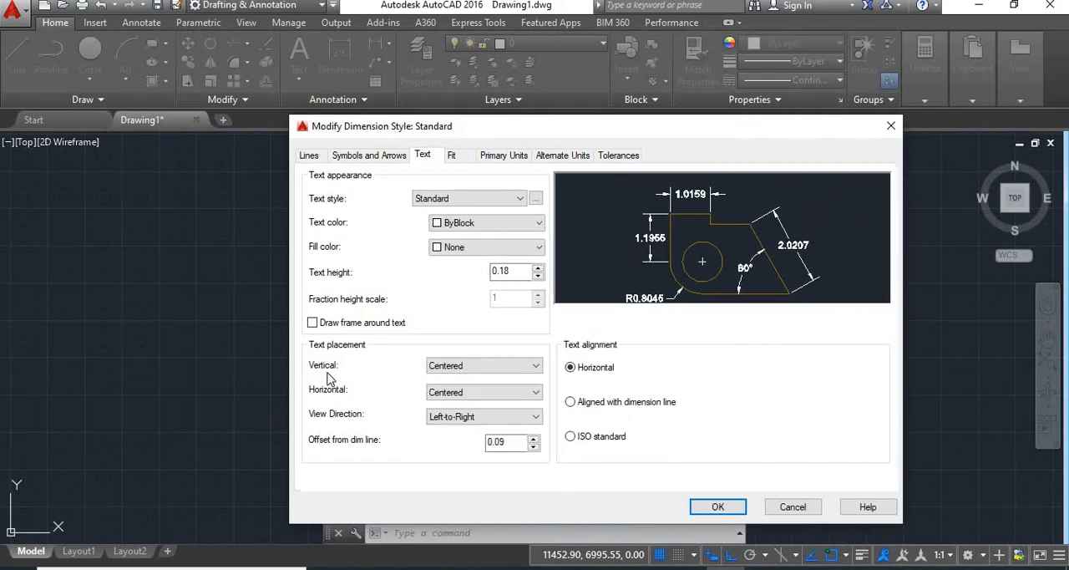
pyautogui.moveTo(287, 357); pyautogui.dragTo(238, 351)
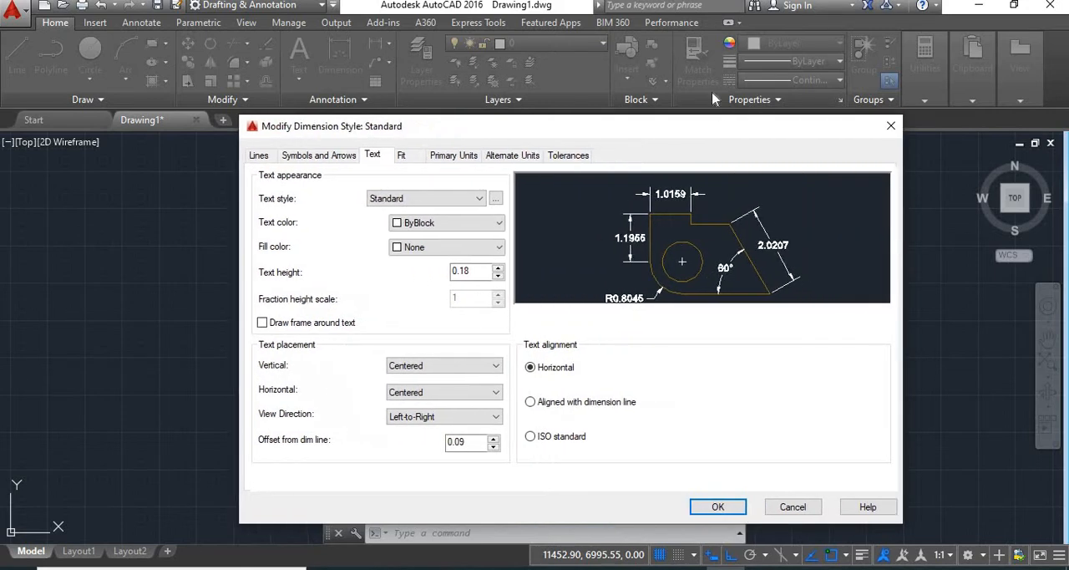
pyautogui.moveTo(593, 75); pyautogui.dragTo(588, 45)
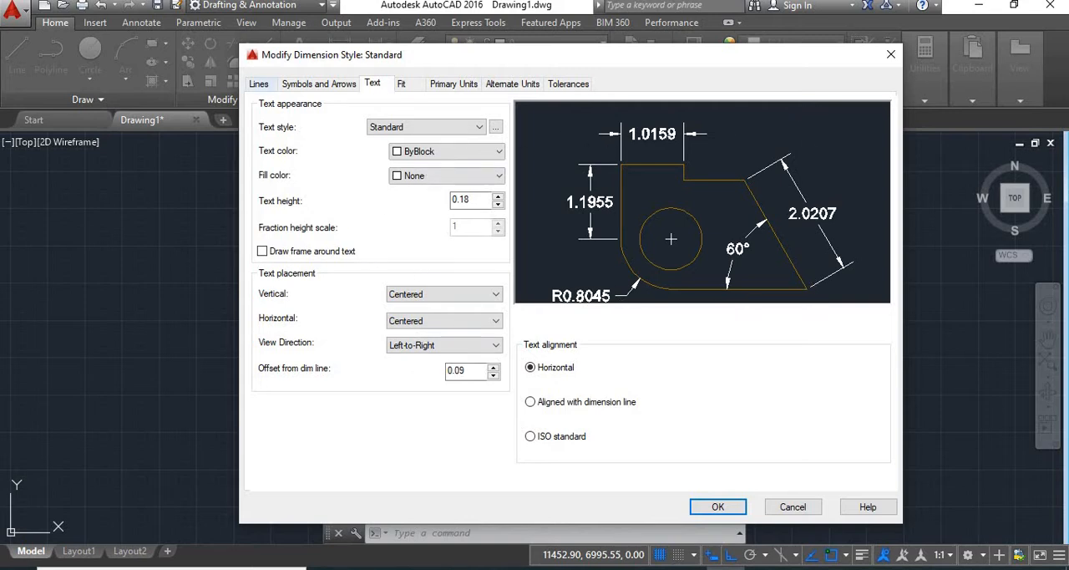
# Step: Try red and yellow as the dimension line color, and set it to ByLayer
pyautogui.click(261, 84)
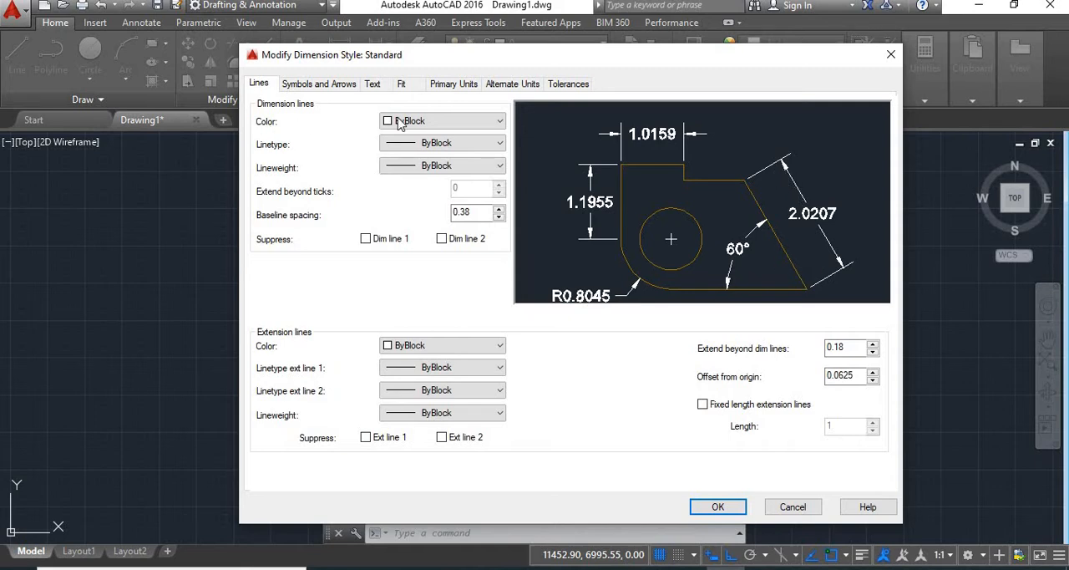
pyautogui.click(443, 123)
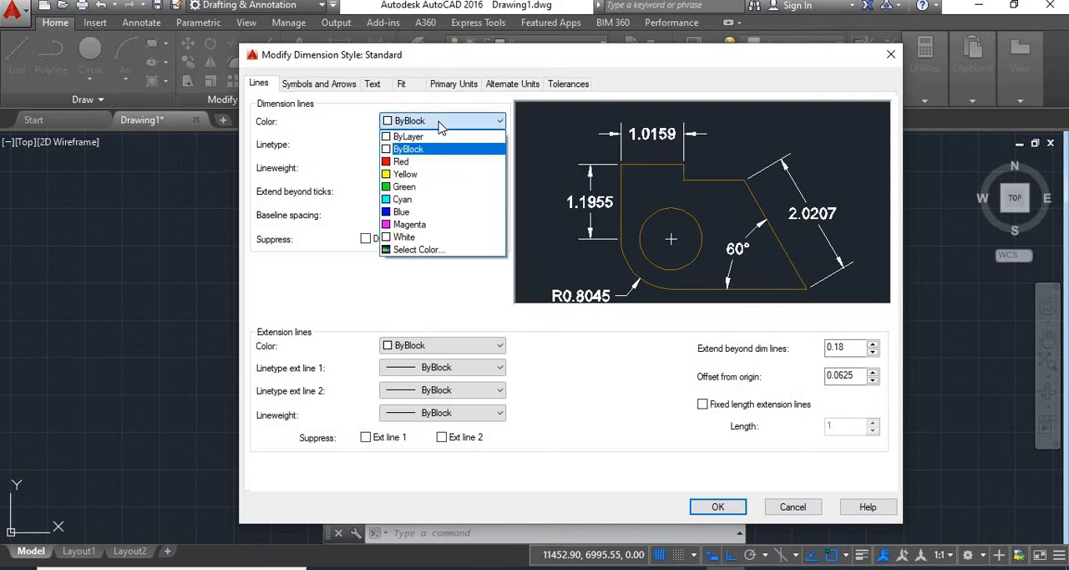
pyautogui.click(399, 162)
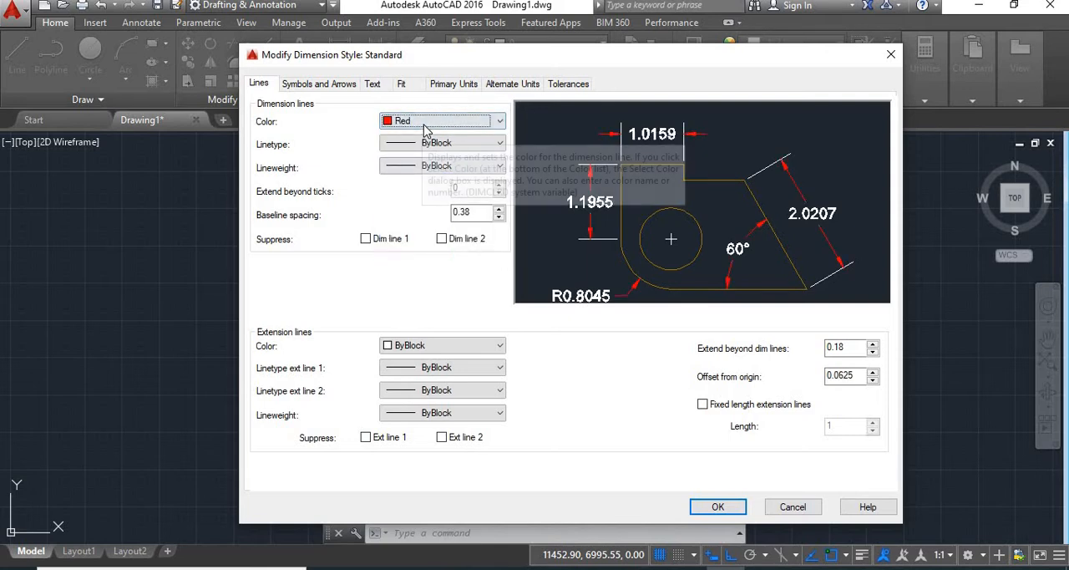
pyautogui.click(422, 122)
pyautogui.click(406, 174)
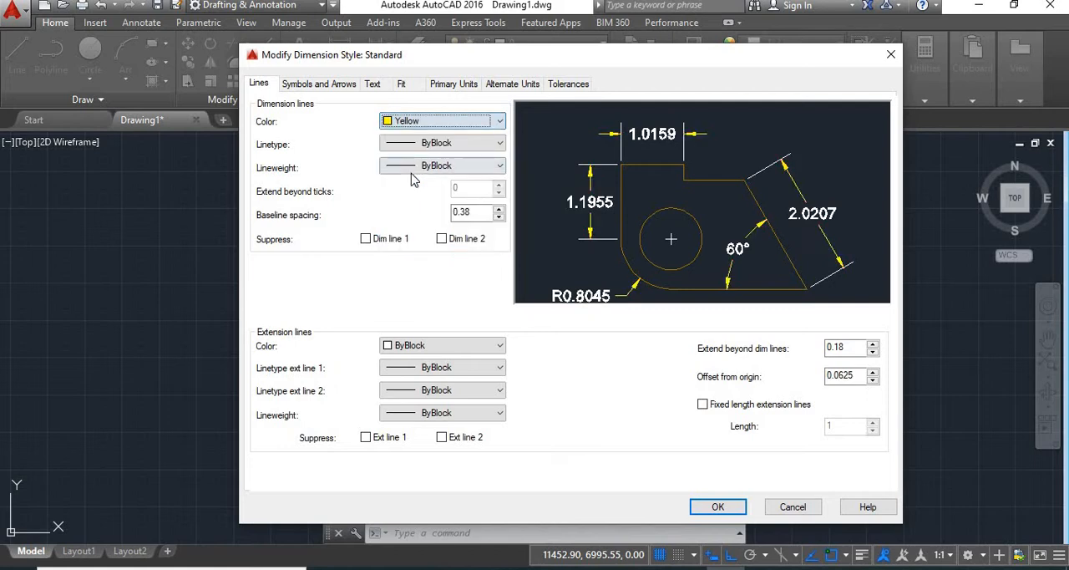
pyautogui.click(479, 125)
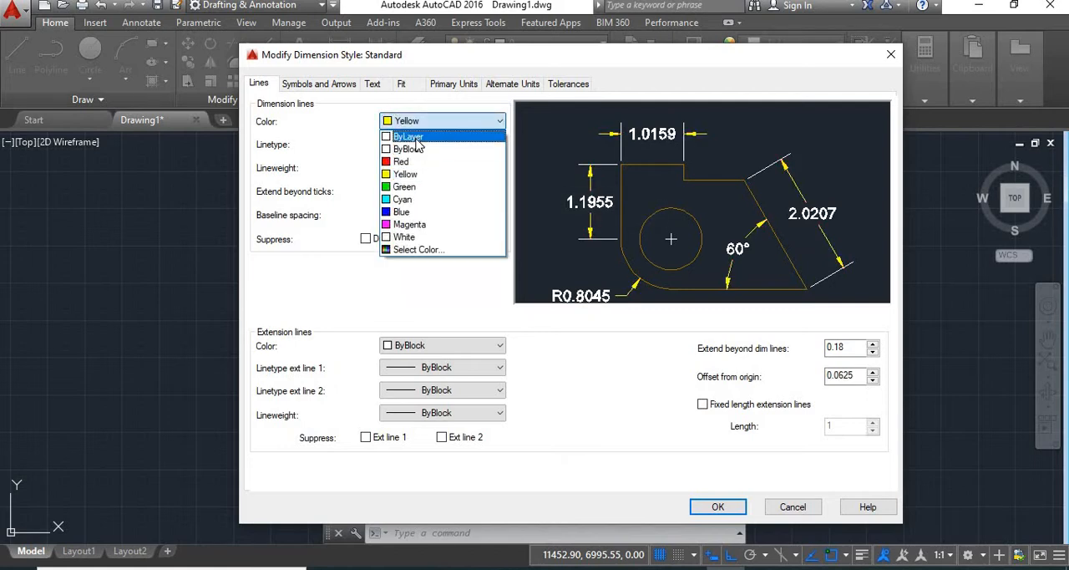
pyautogui.click(411, 134)
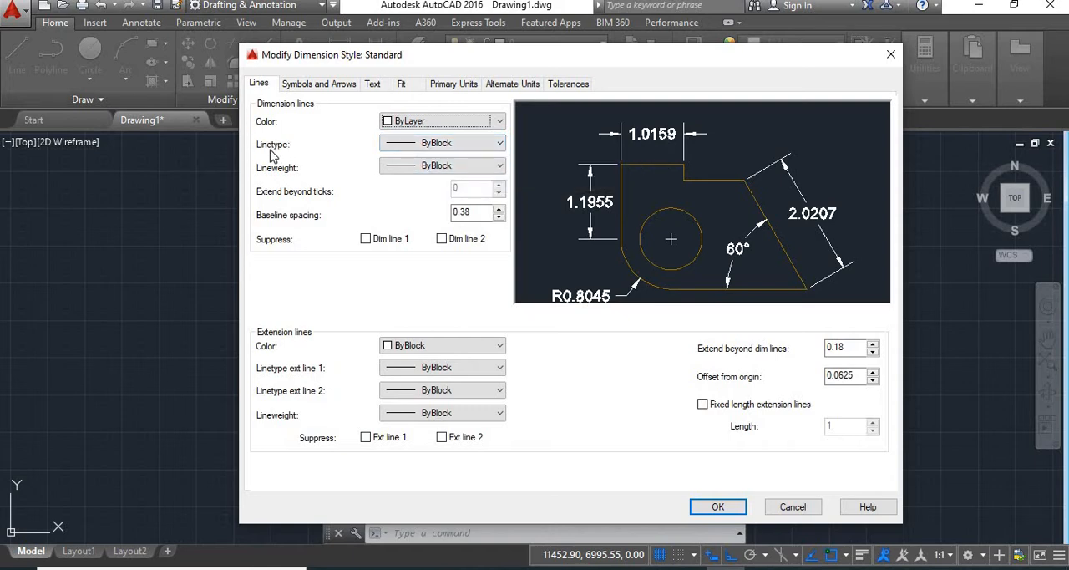
# Step: Browse the loadable linetypes without loading any, and set the dimension lines' linetype to Continuous
pyautogui.click(442, 143)
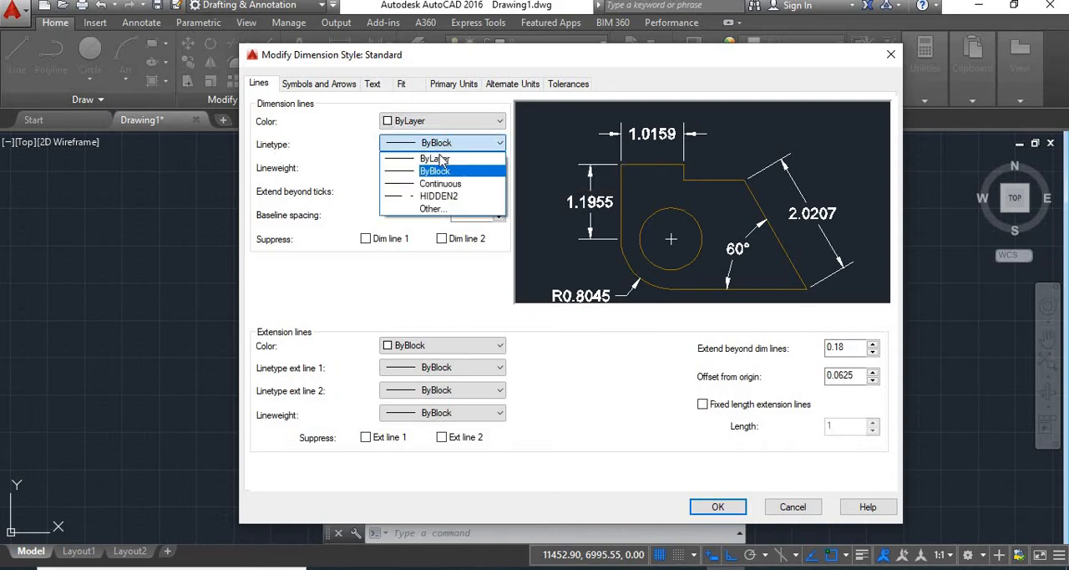
pyautogui.click(428, 209)
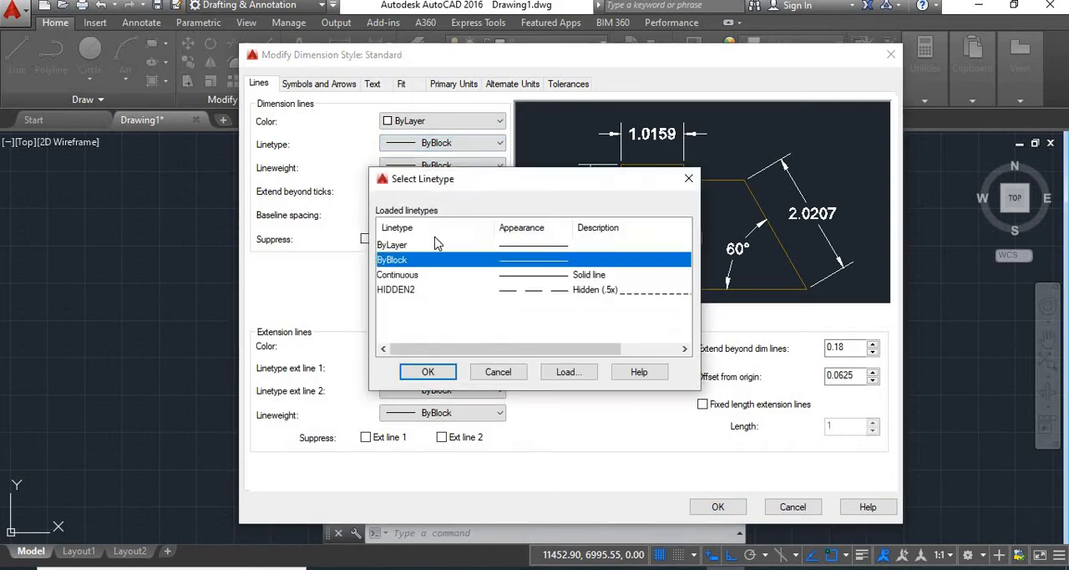
pyautogui.click(555, 373)
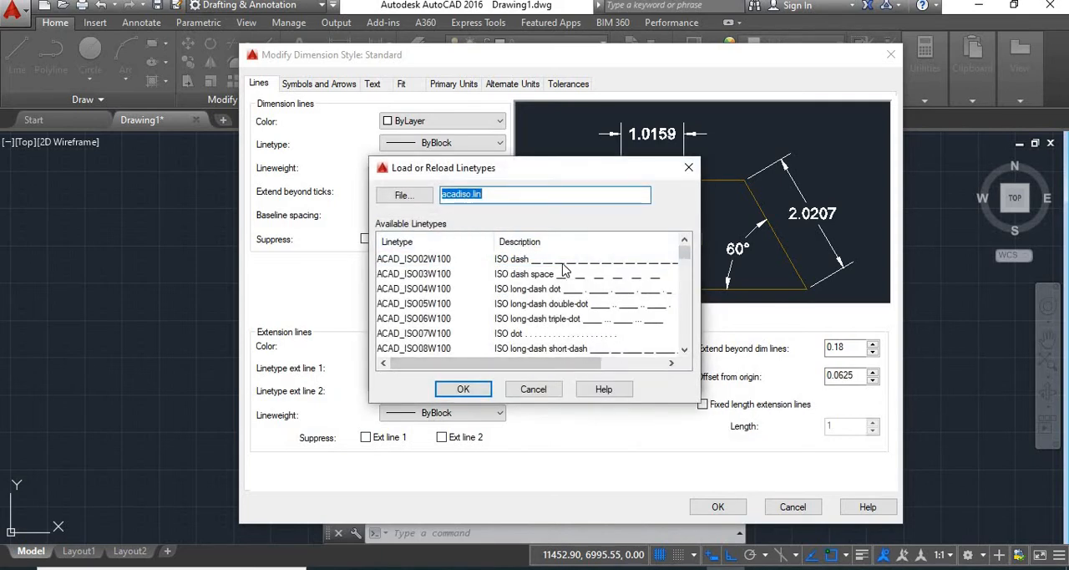
pyautogui.scroll(-2, 550, 321)
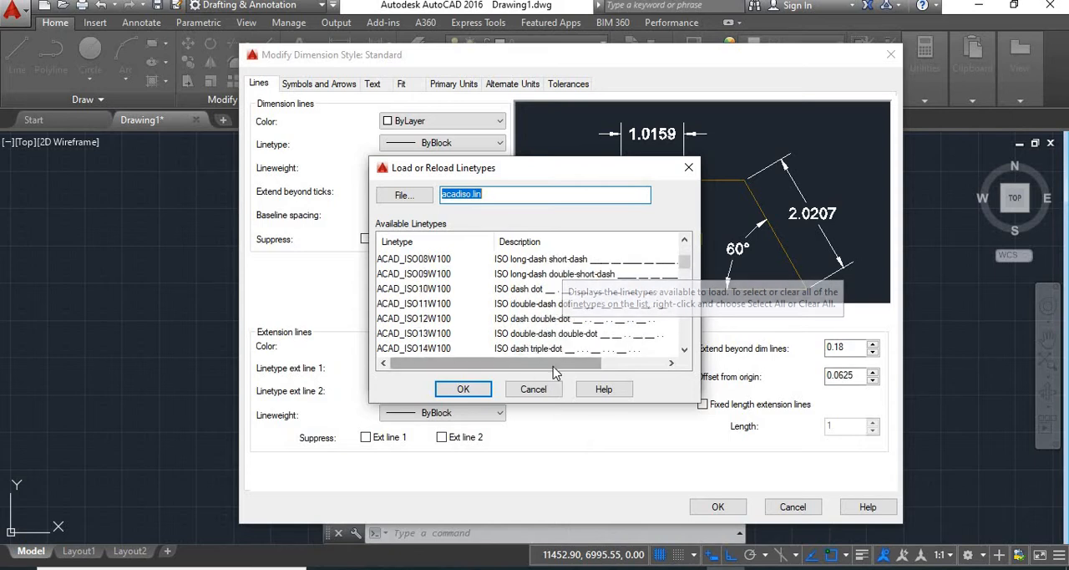
pyautogui.click(512, 391)
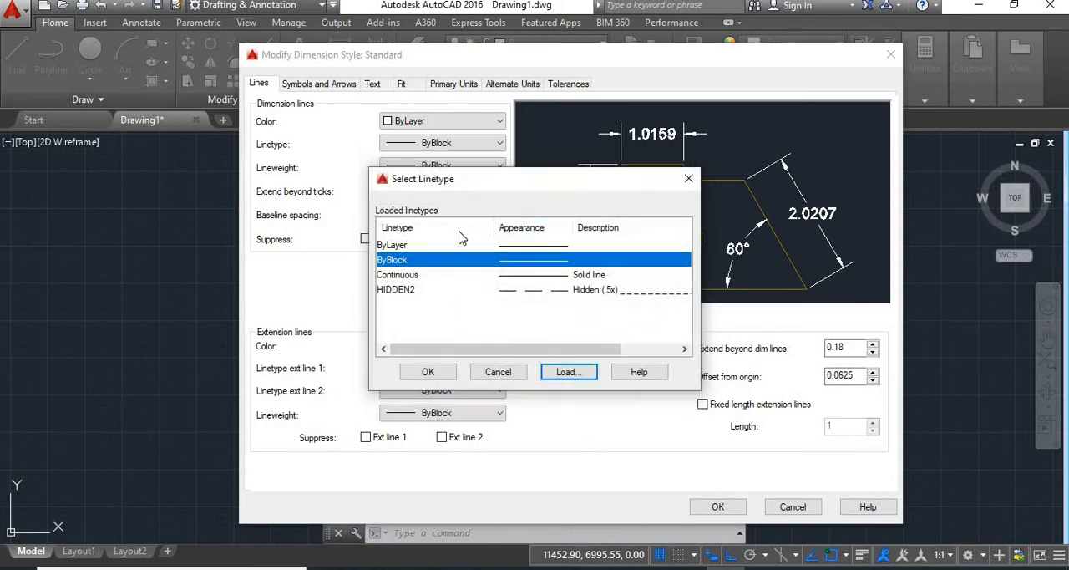
pyautogui.click(500, 276)
pyautogui.click(440, 368)
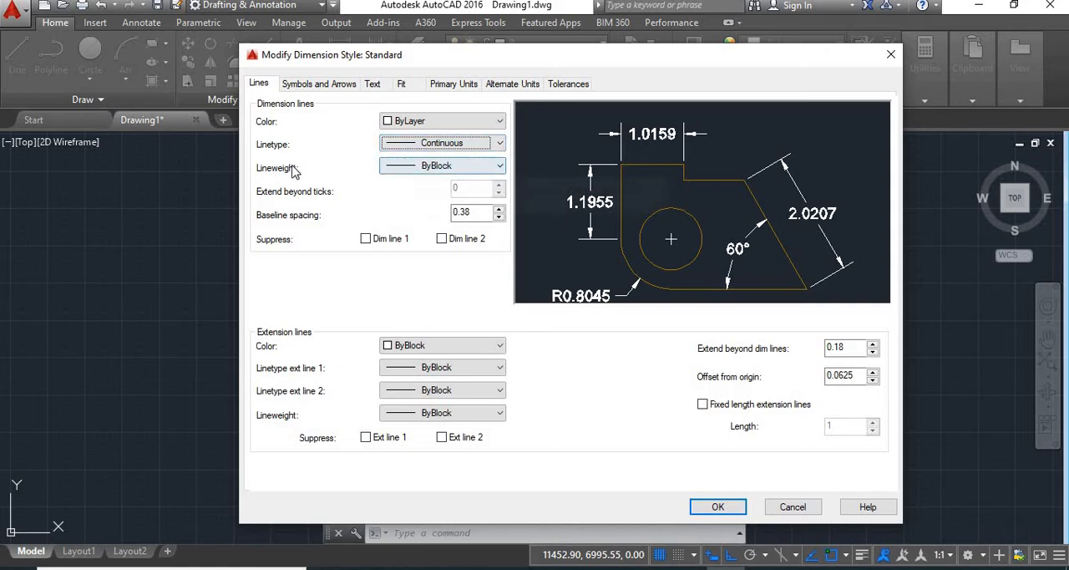
# Step: Try a 0.50 mm lineweight for the dimension lines, and set it to ByLayer
pyautogui.click(441, 168)
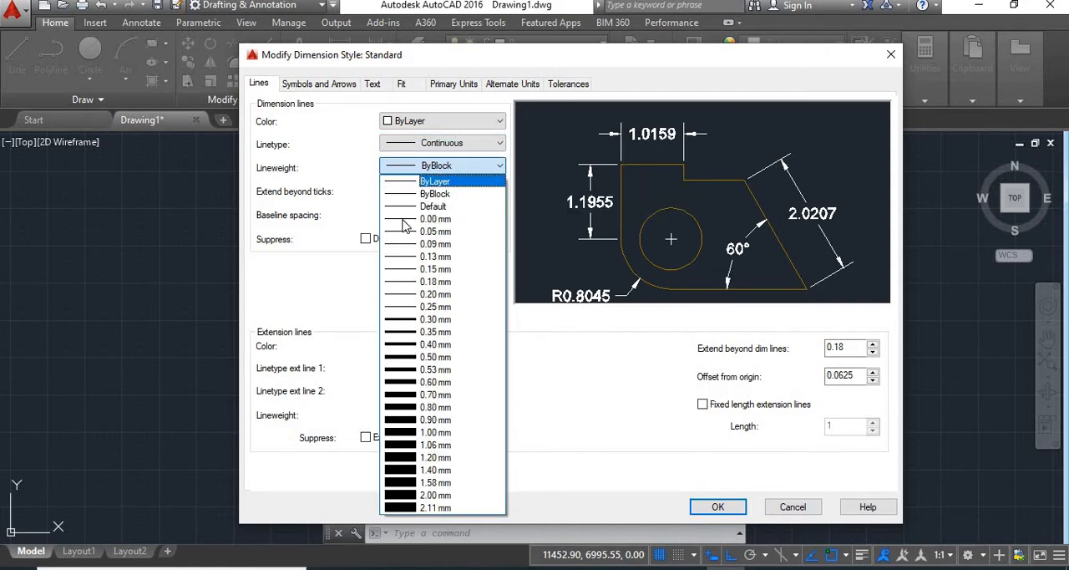
pyautogui.click(402, 361)
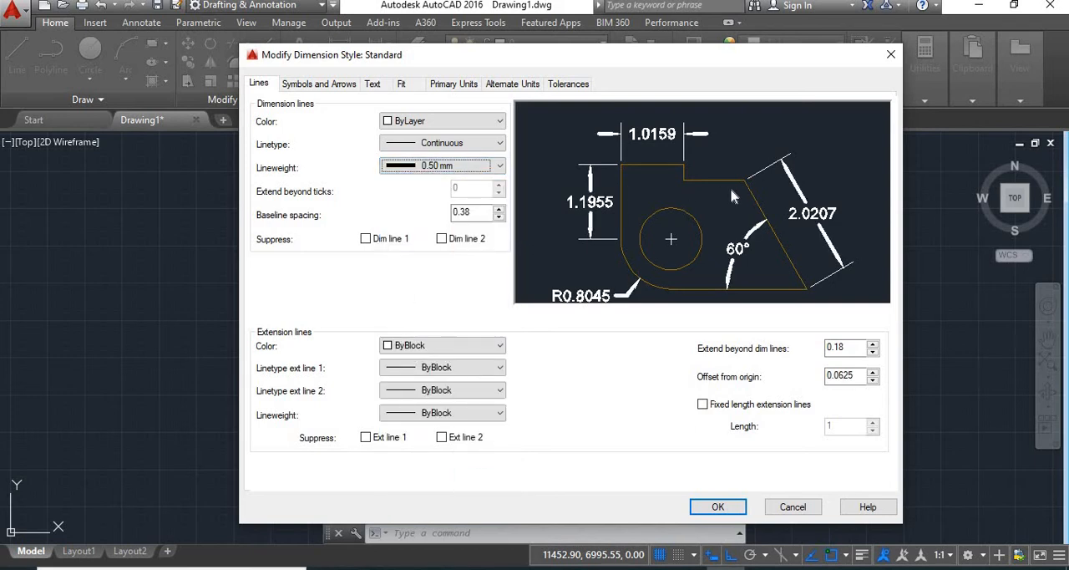
pyautogui.click(485, 167)
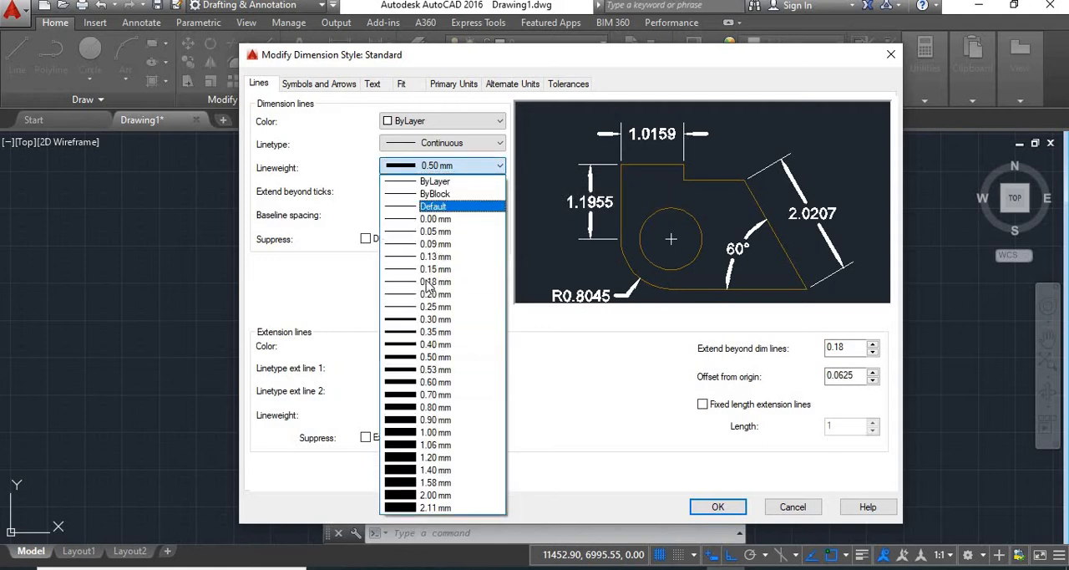
pyautogui.click(467, 165)
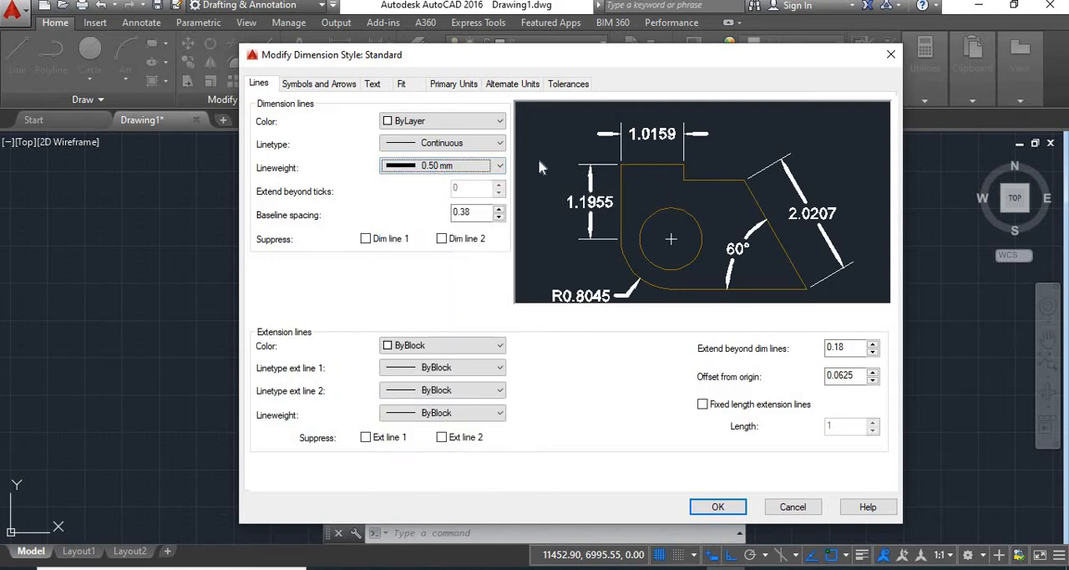
pyautogui.click(491, 166)
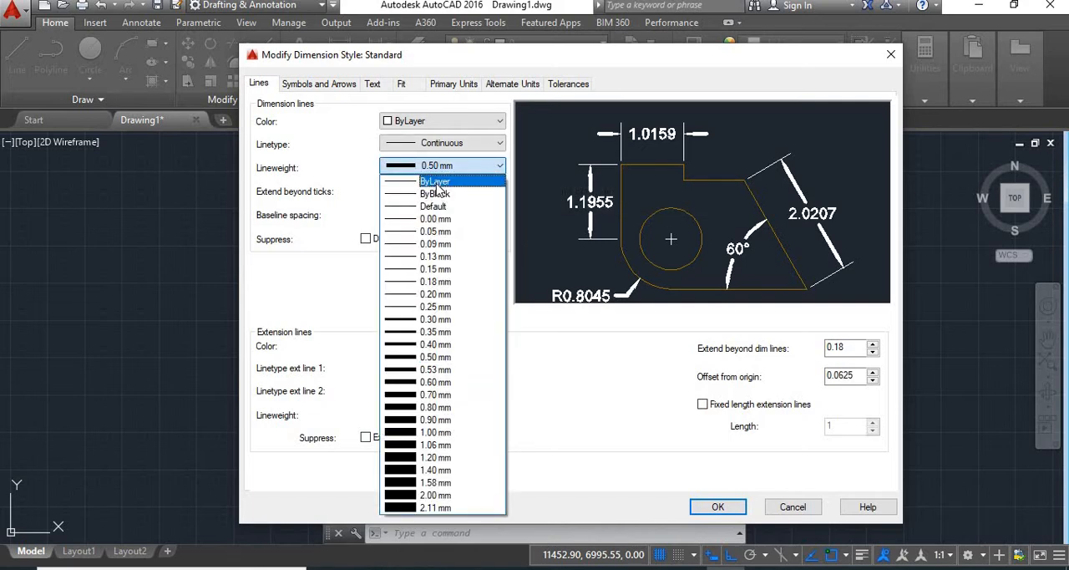
pyautogui.click(435, 182)
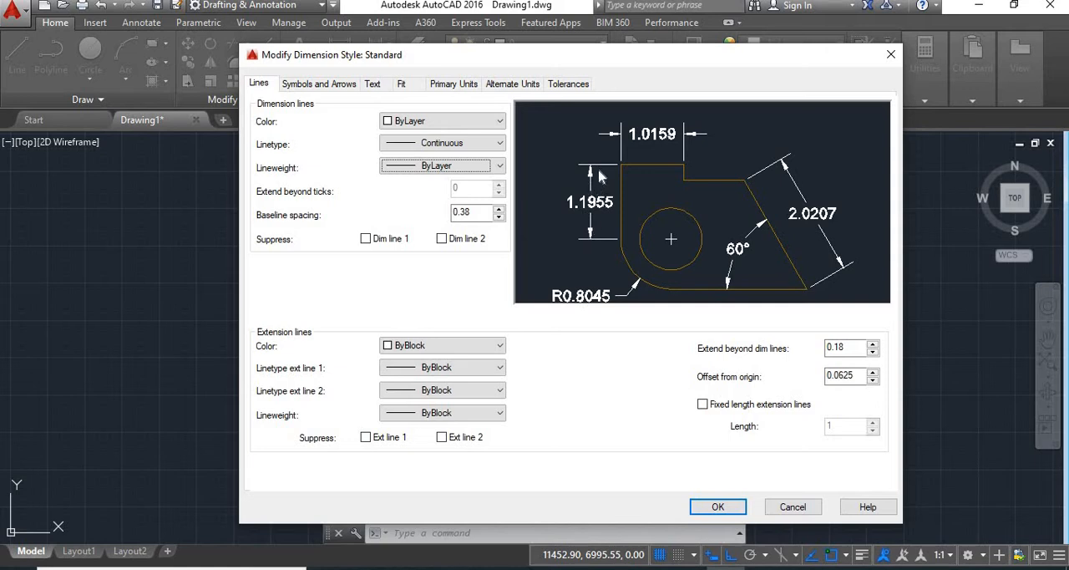
# Step: Try suppressing dimension lines 1 and 2, and turn both suppressions off again
pyautogui.click(365, 240)
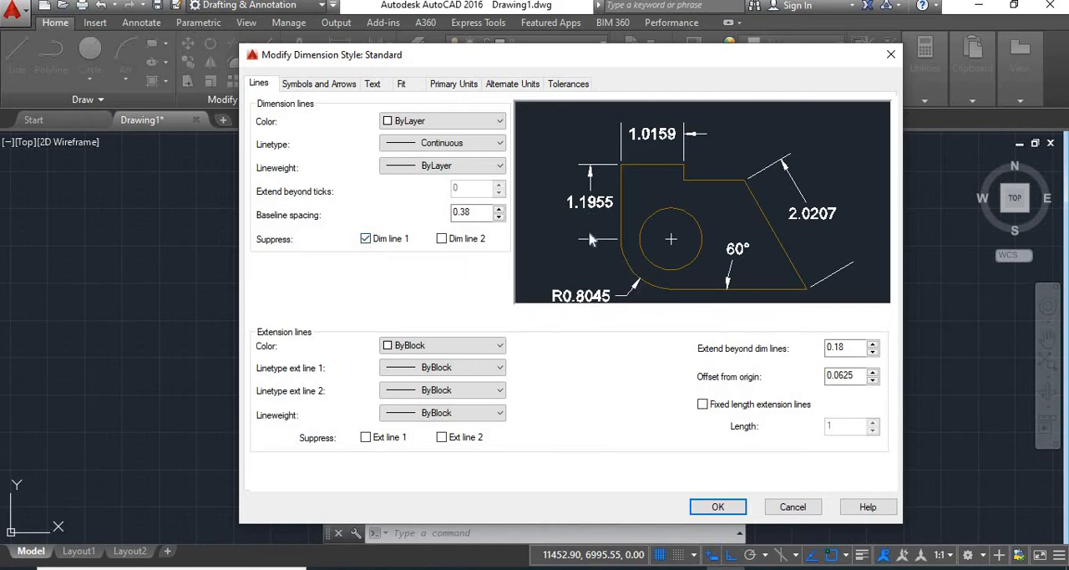
pyautogui.click(442, 240)
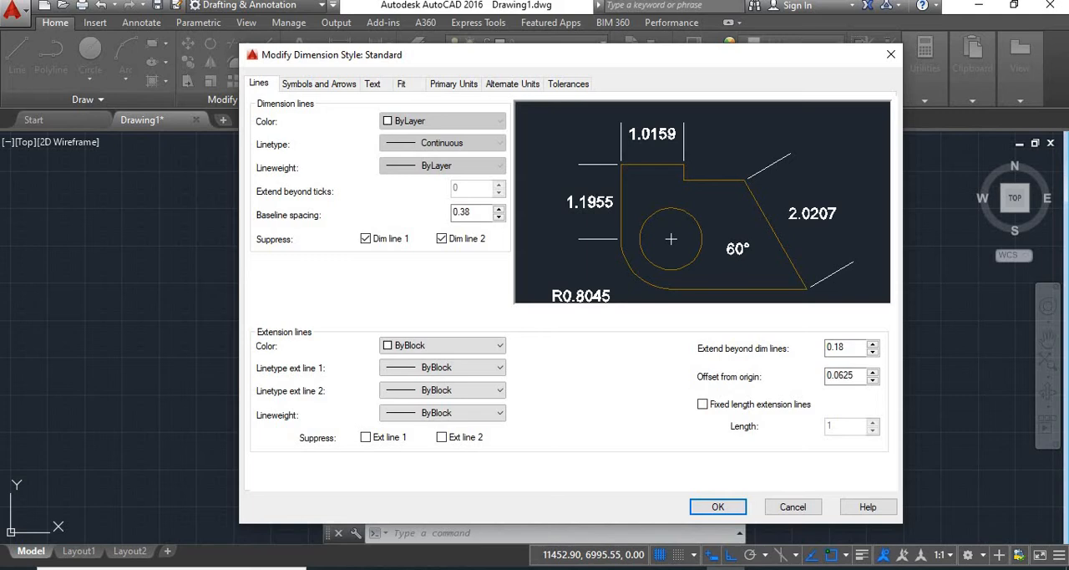
pyautogui.click(443, 240)
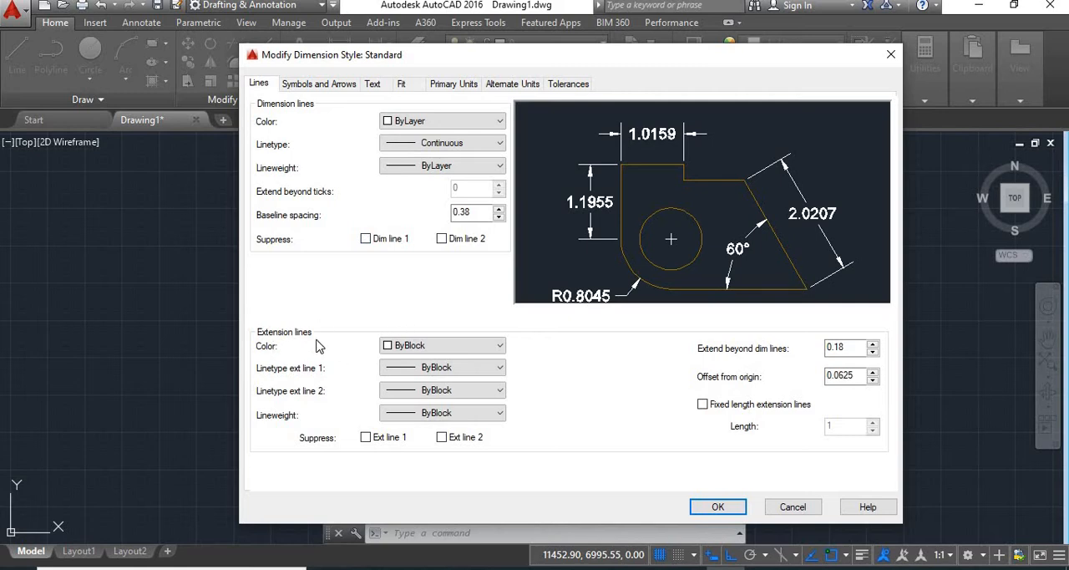
# Step: Try green as the extension line color, and set it to ByLayer
pyautogui.click(465, 348)
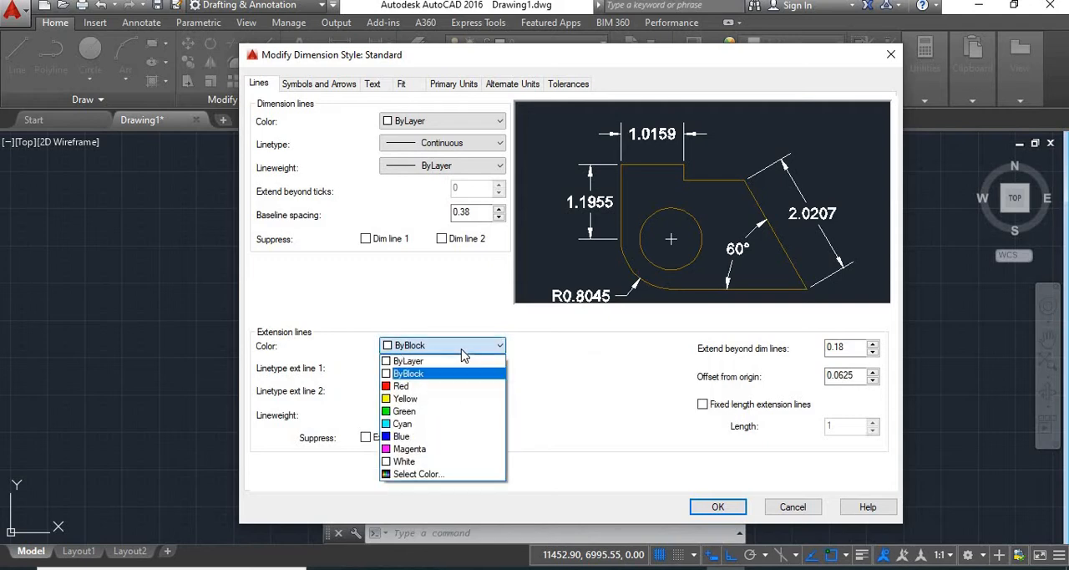
pyautogui.click(404, 411)
pyautogui.click(391, 346)
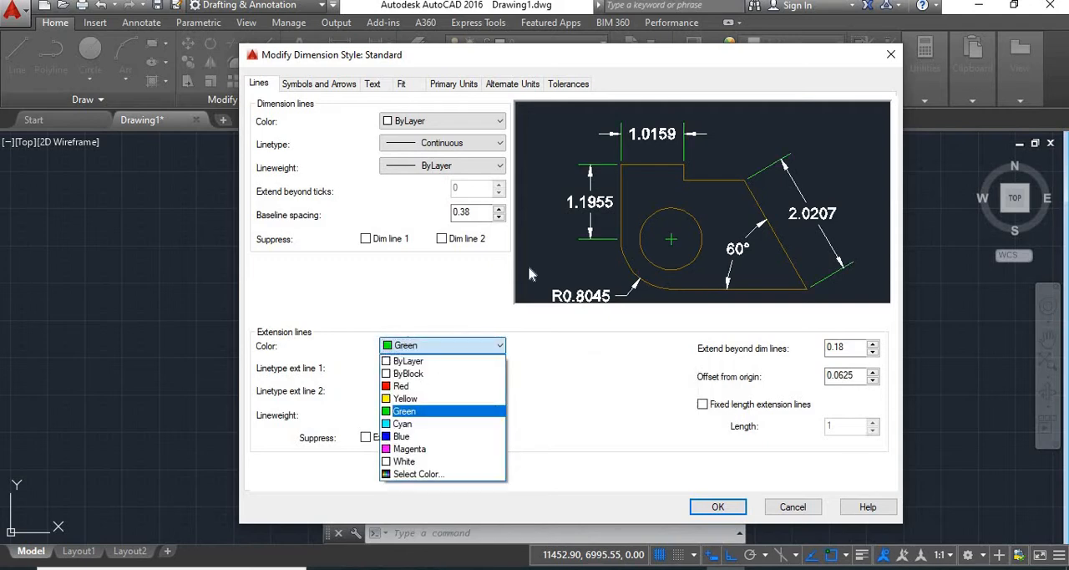
pyautogui.click(596, 259)
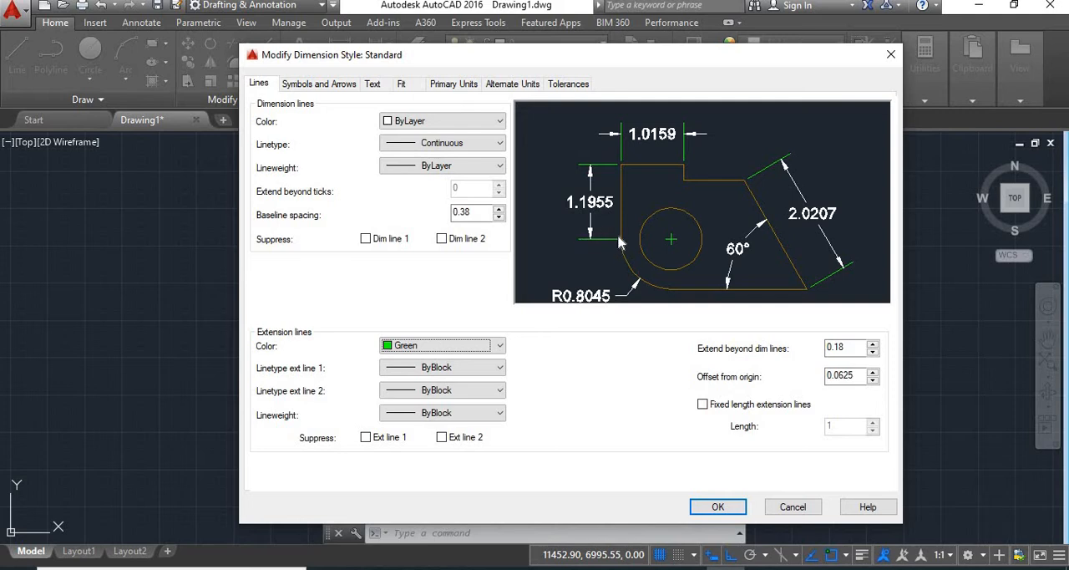
pyautogui.click(442, 346)
pyautogui.click(432, 355)
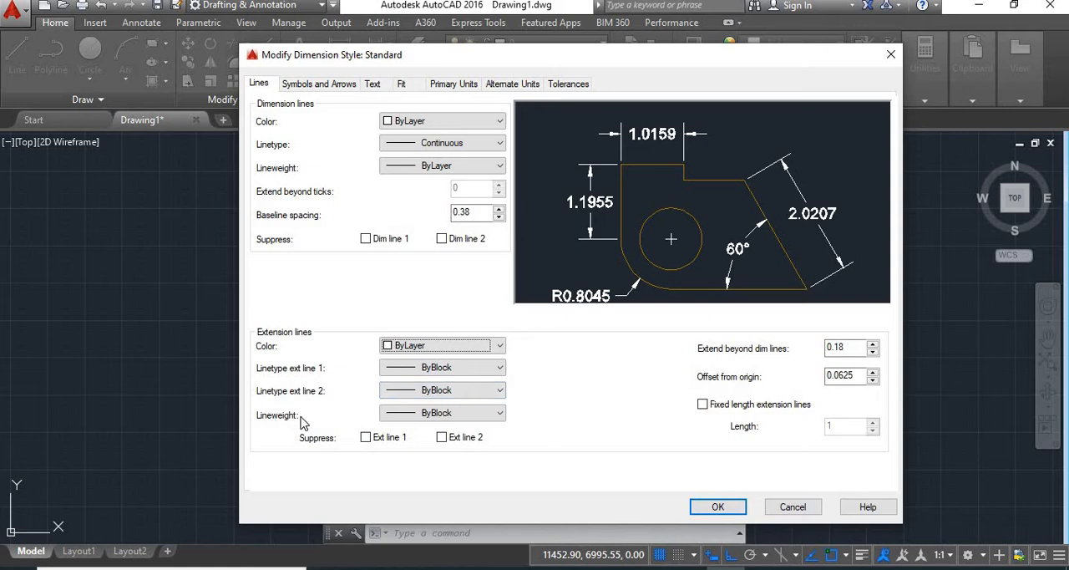
# Step: Keep the extension lines' lineweight at ByBlock and suppress extension line 1
pyautogui.click(446, 418)
pyautogui.click(445, 417)
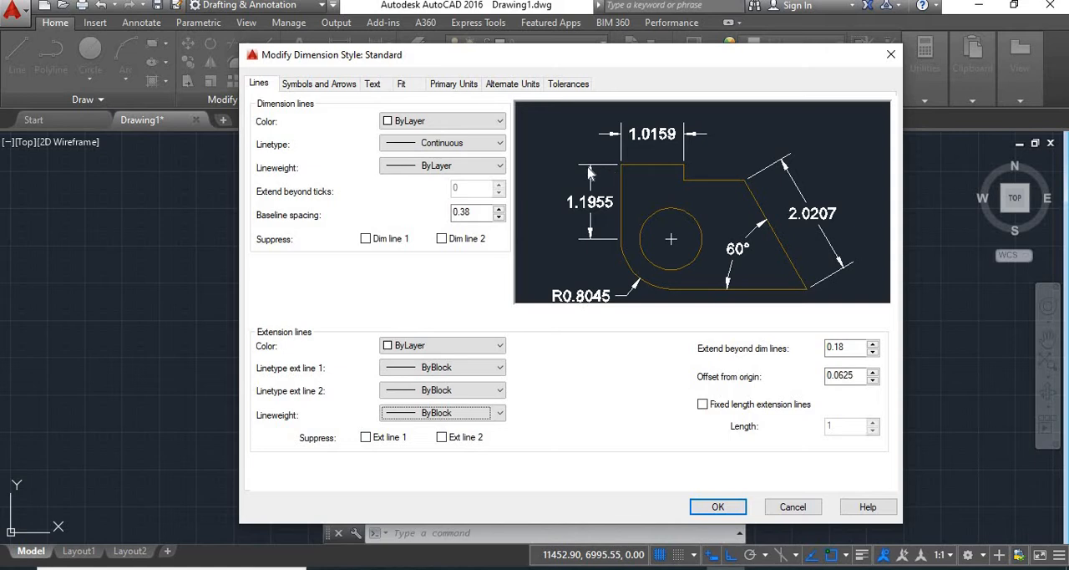
pyautogui.click(363, 439)
# Step: Try suppressing extension line 2 as well, and turn off the suppression of both extension lines
pyautogui.click(445, 440)
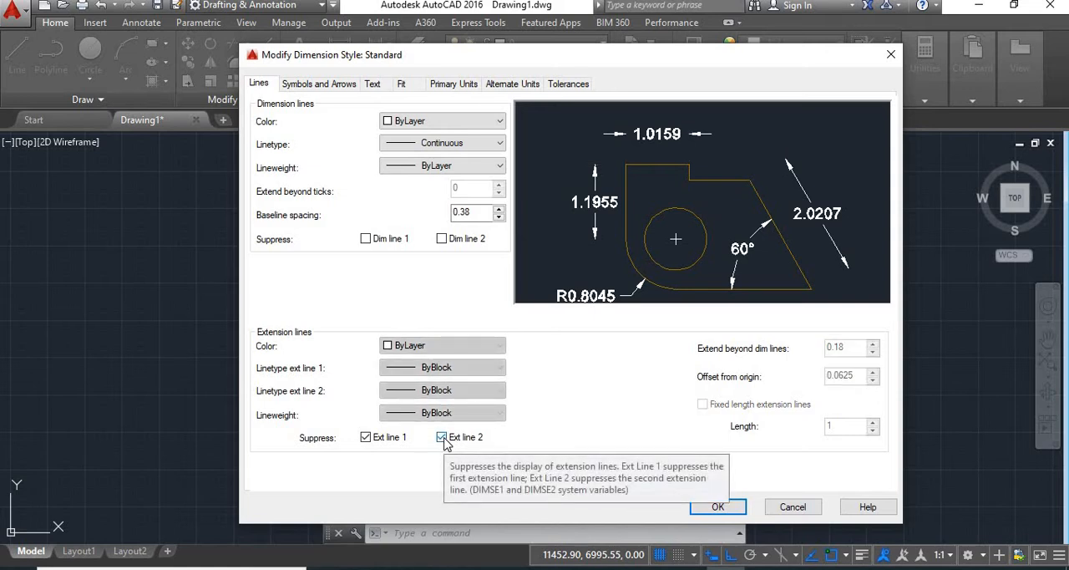
pyautogui.click(445, 440)
pyautogui.click(366, 438)
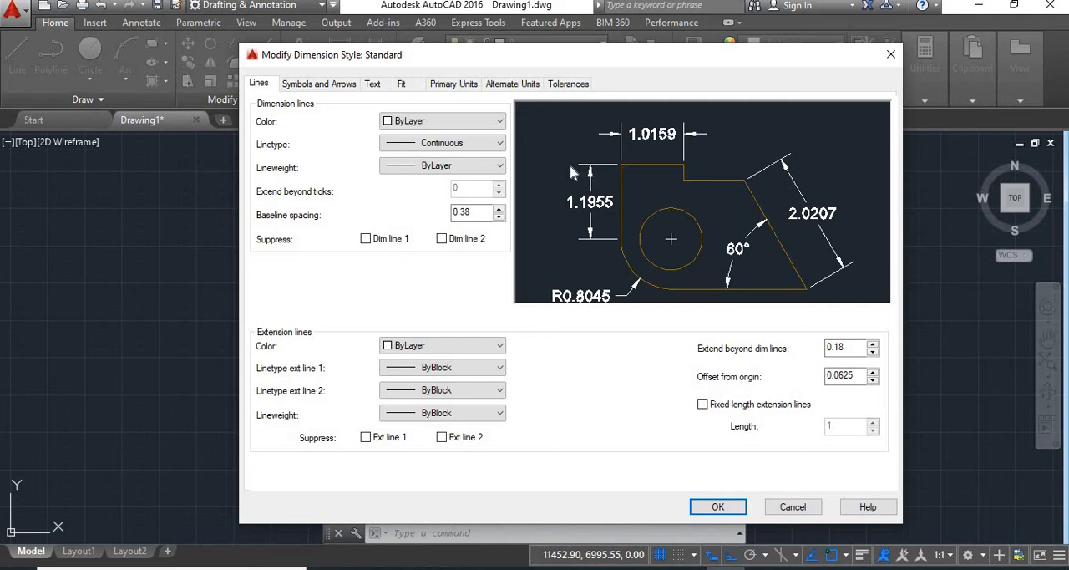
# Step: Try extending the extension lines 0.25 and 0.1 beyond the dimension lines, and set the extension to 0.2
pyautogui.click(846, 350)
pyautogui.doubleClick(847, 350)
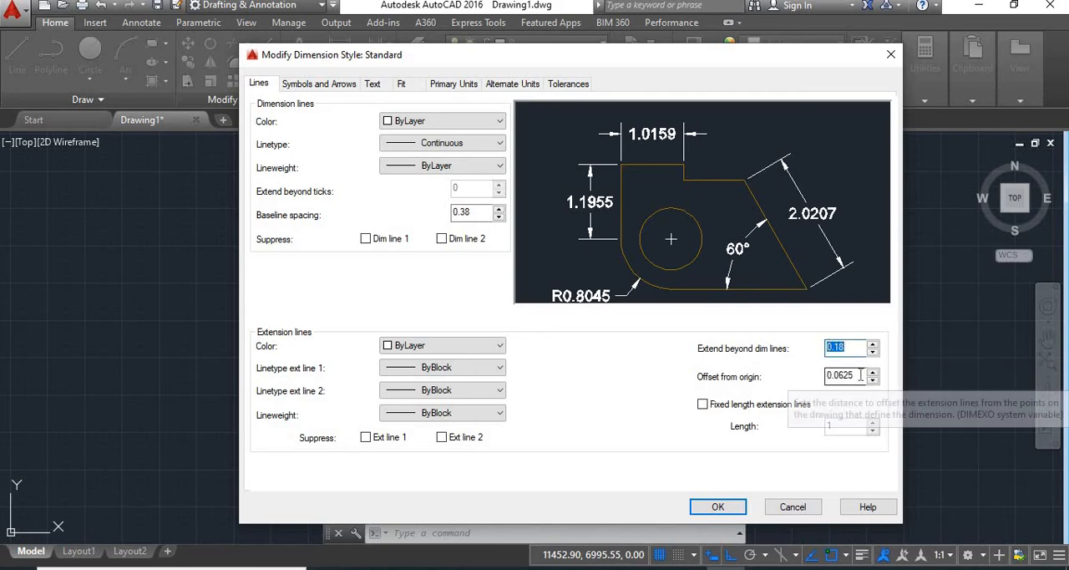
pyautogui.write('.25')
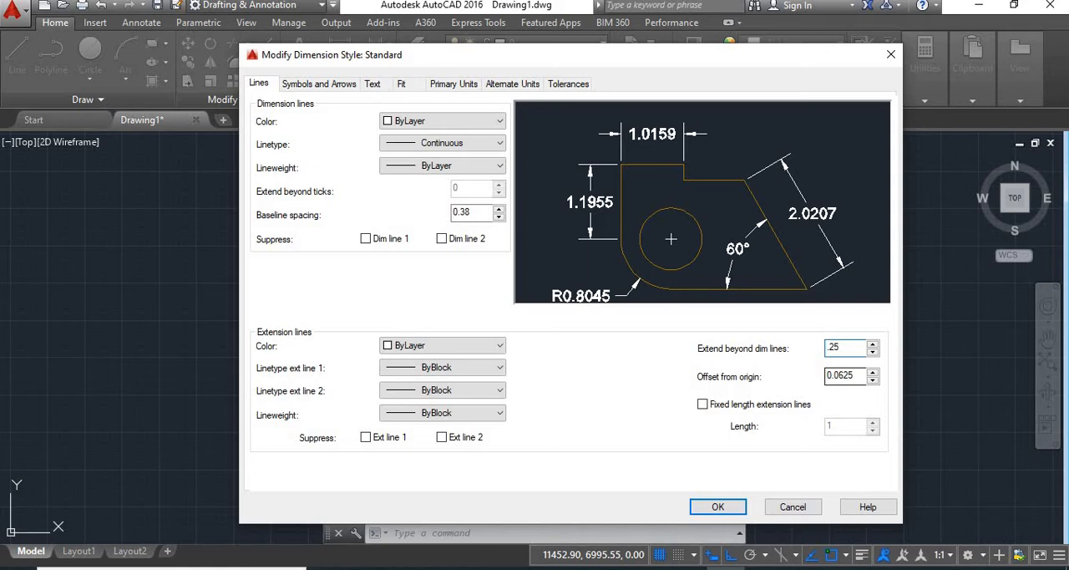
pyautogui.press('Return')
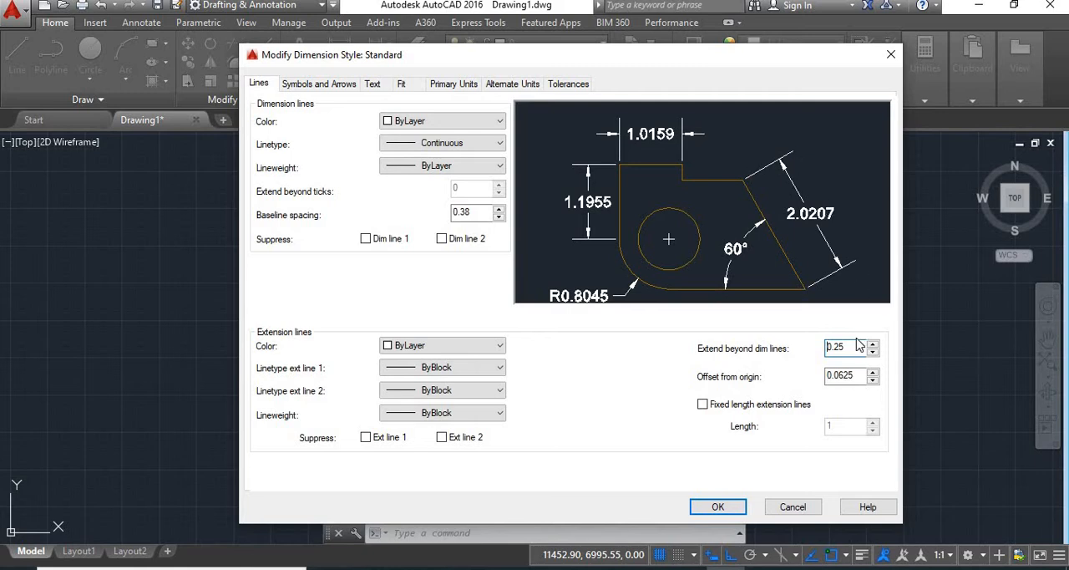
pyautogui.doubleClick(825, 346)
pyautogui.write('.')
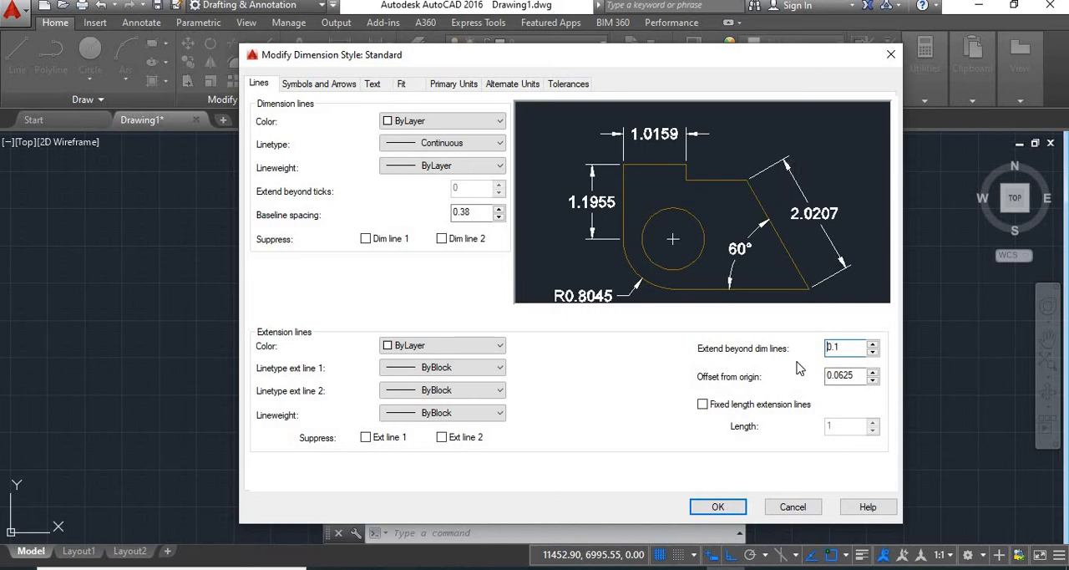
pyautogui.doubleClick(835, 350)
pyautogui.write('0')
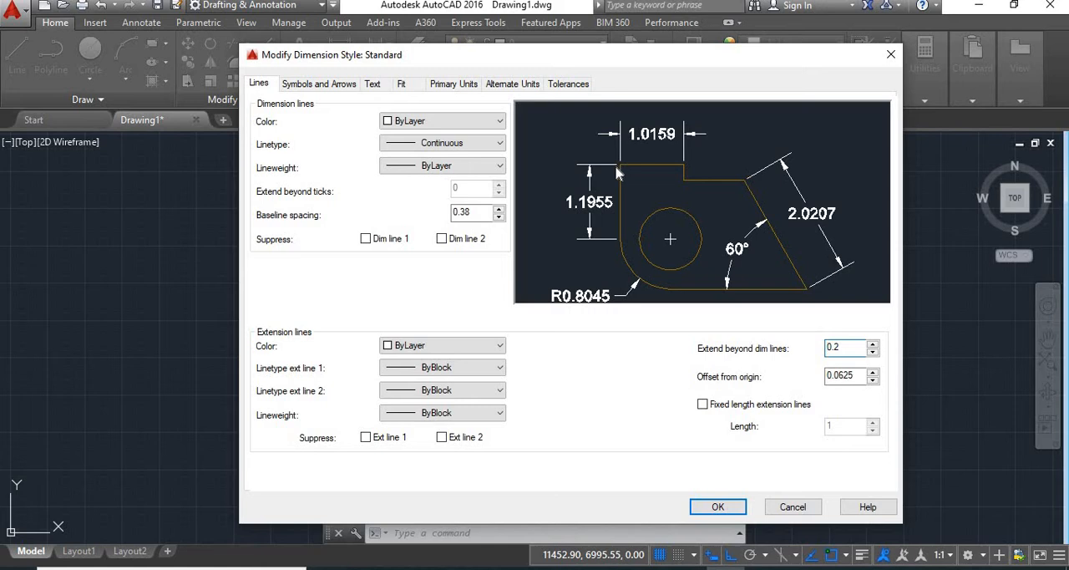
# Step: Set the extension lines' offset from origin to 0.2
pyautogui.doubleClick(822, 375)
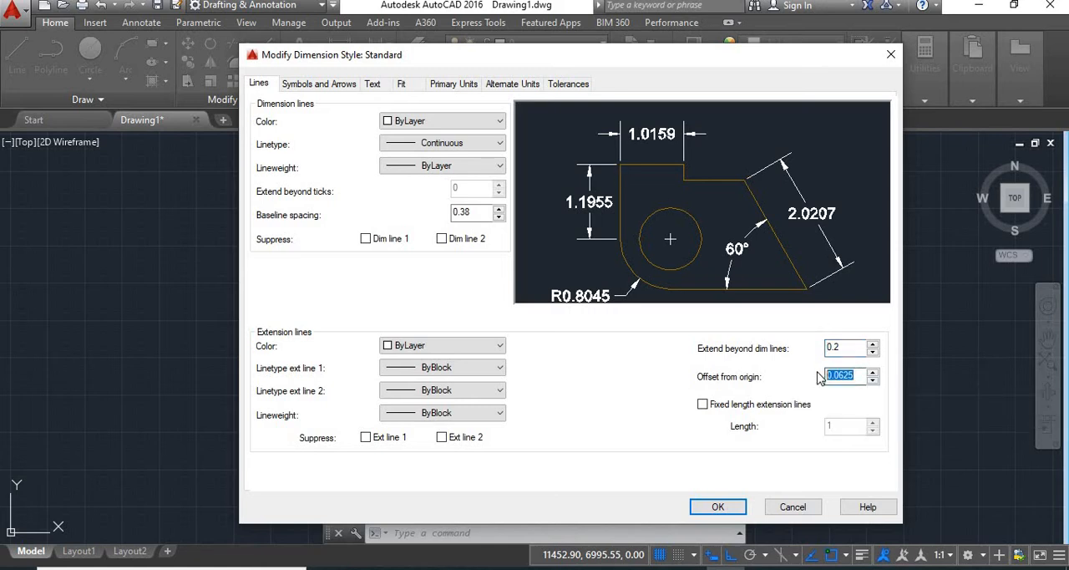
pyautogui.write('.1')
pyautogui.doubleClick(827, 377)
pyautogui.write('.2')
pyautogui.press('Home')
pyautogui.write('0')
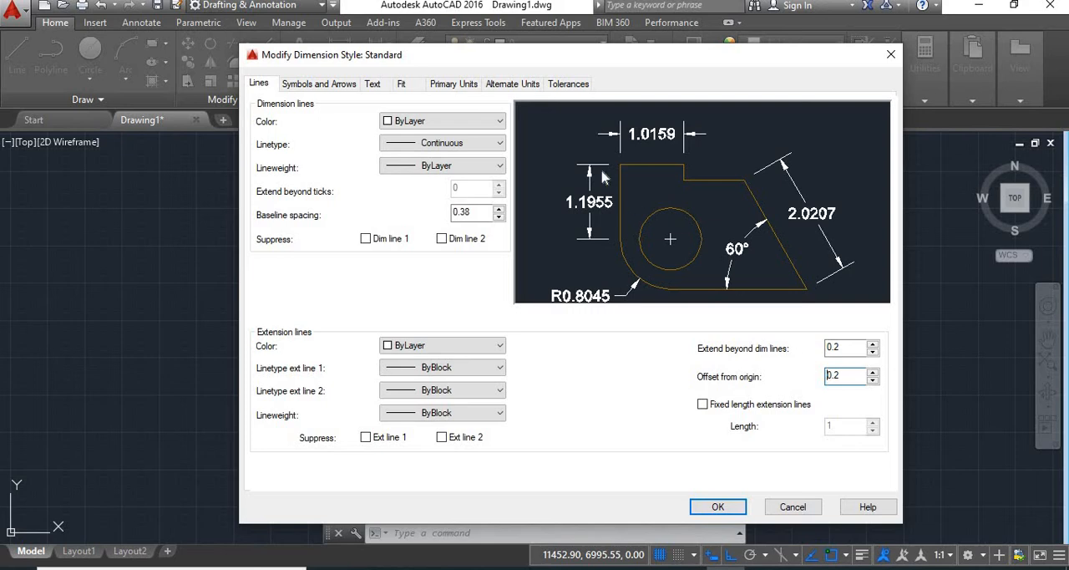
pyautogui.doubleClick(821, 374)
pyautogui.write('0')
pyautogui.moveTo(832, 376); pyautogui.dragTo(823, 377)
# Step: Keep Closed filled as the first arrowhead, and try Closed blank for the first and second arrowheads
pyautogui.click(308, 87)
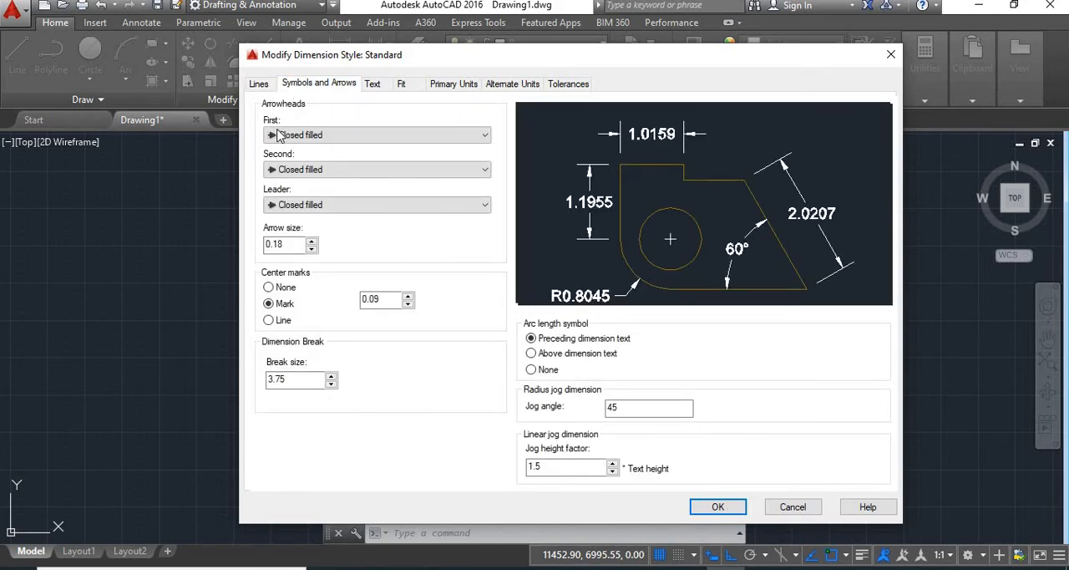
pyautogui.click(327, 135)
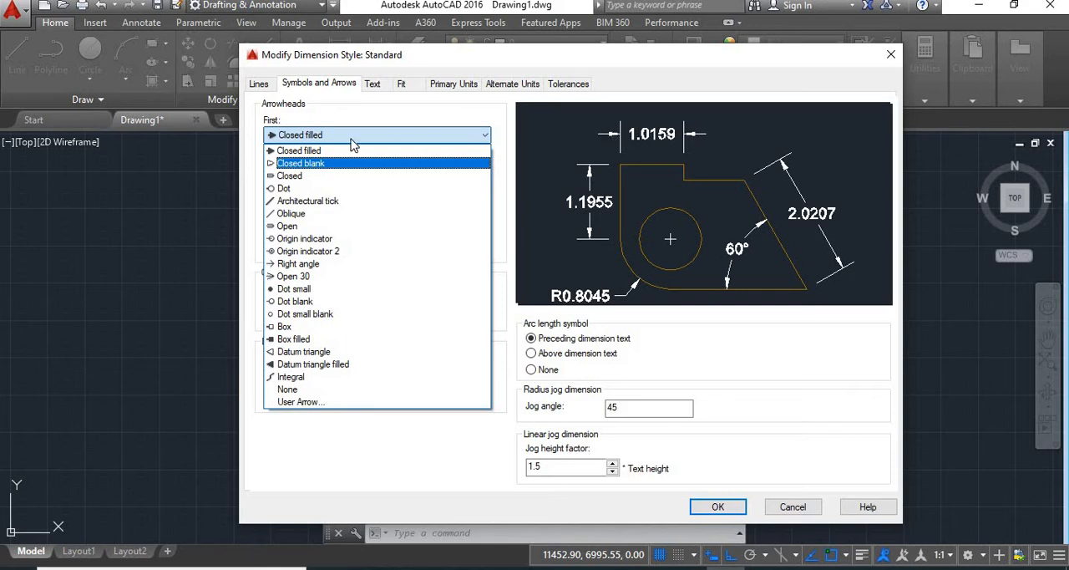
pyautogui.click(317, 151)
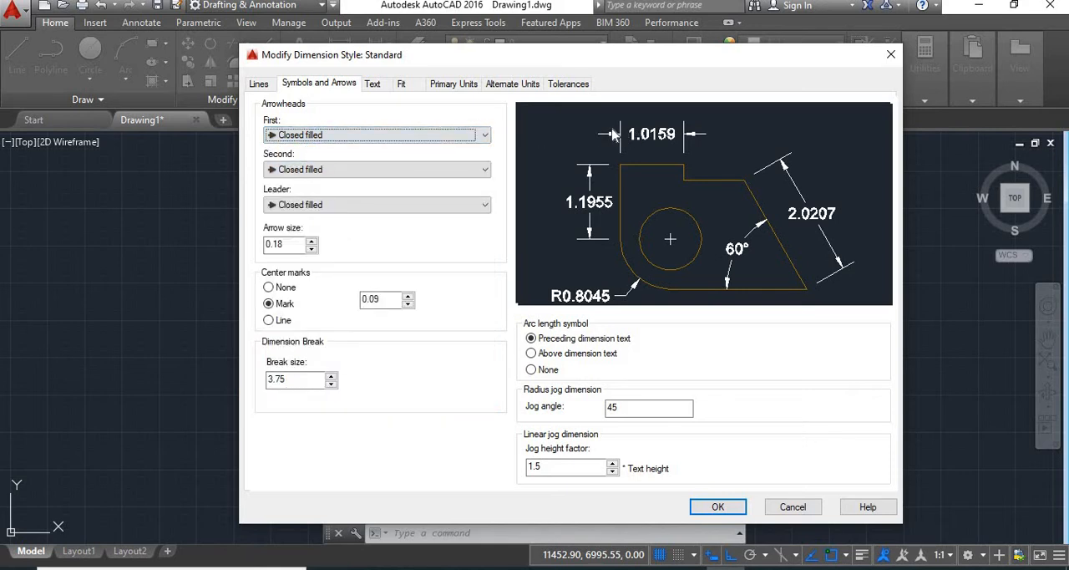
pyautogui.click(417, 137)
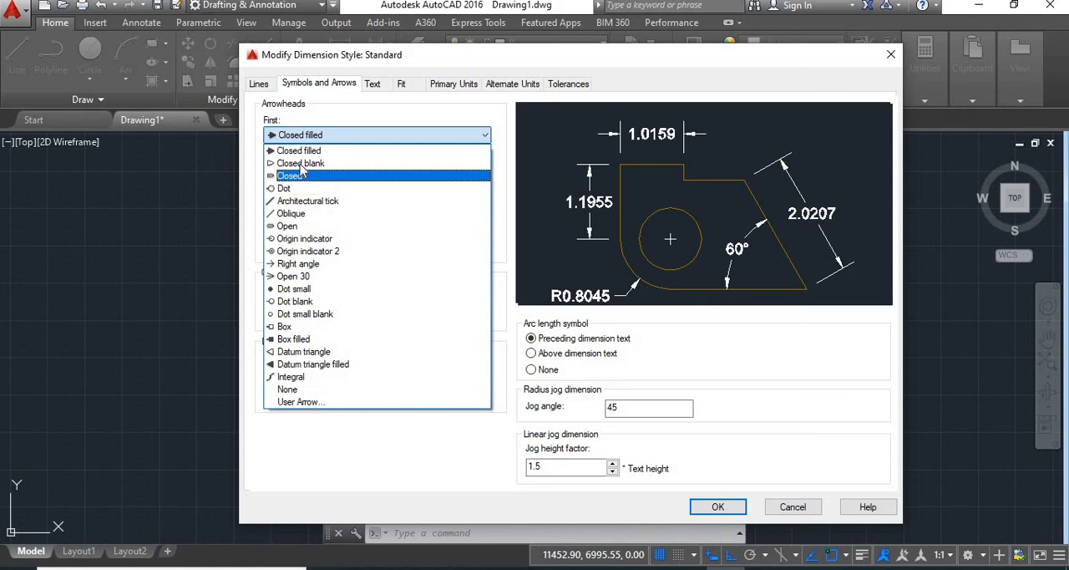
pyautogui.click(353, 164)
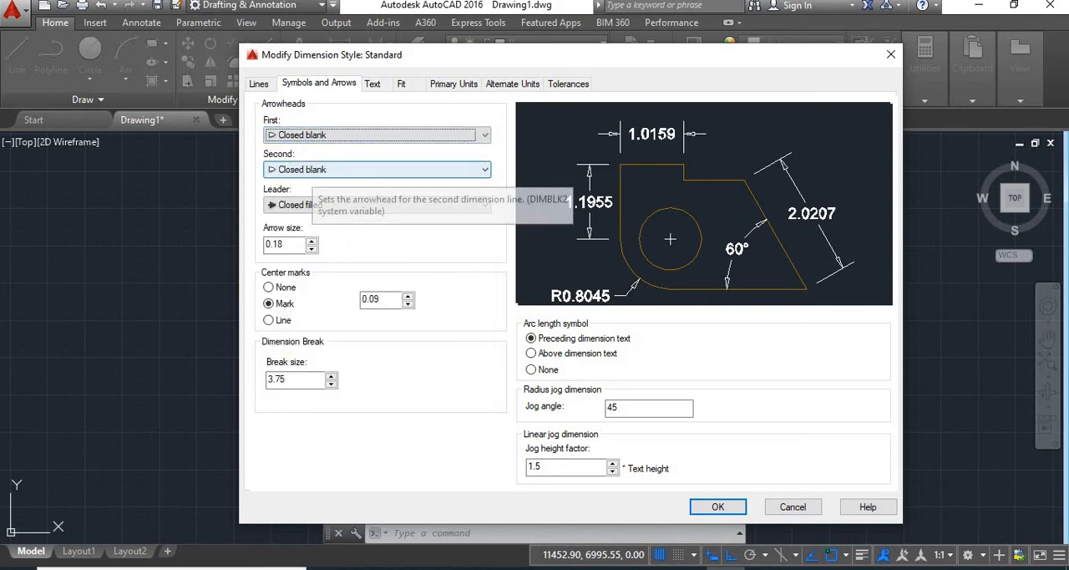
# Step: Try Architectural tick for the first and second arrowheads
pyautogui.click(334, 135)
pyautogui.click(280, 202)
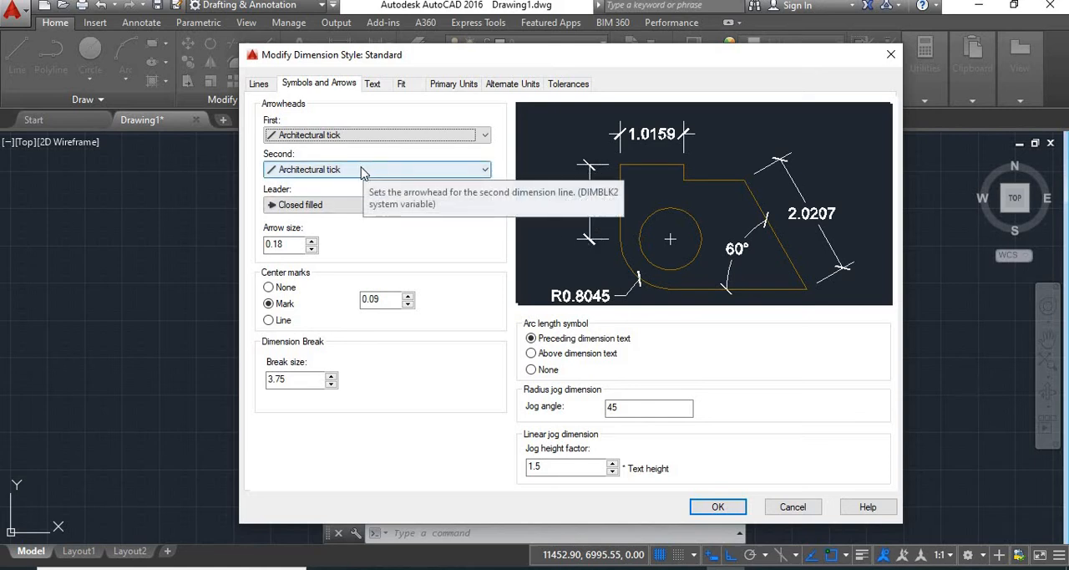
pyautogui.click(362, 136)
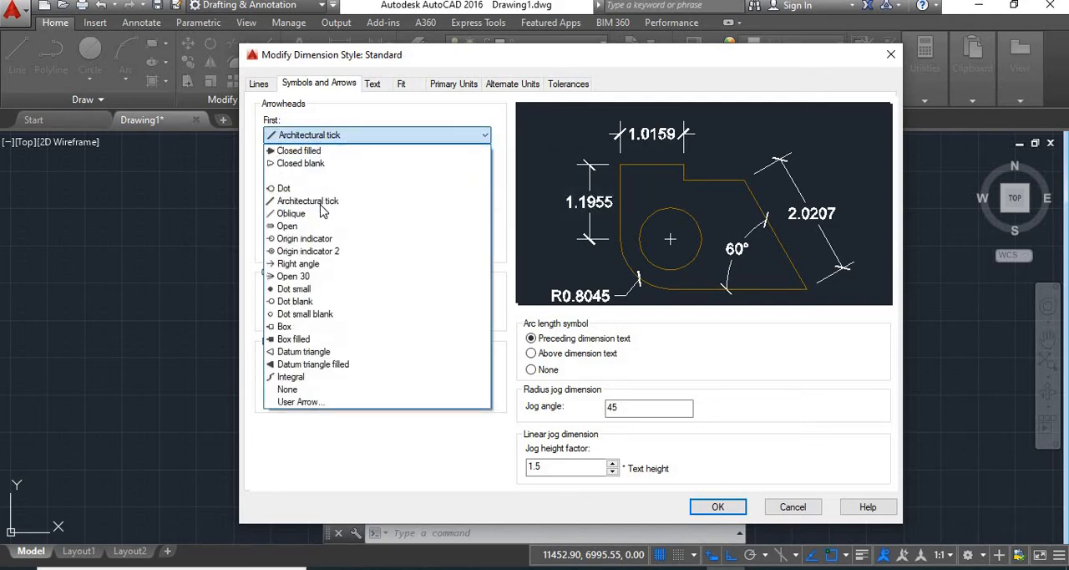
pyautogui.click(318, 201)
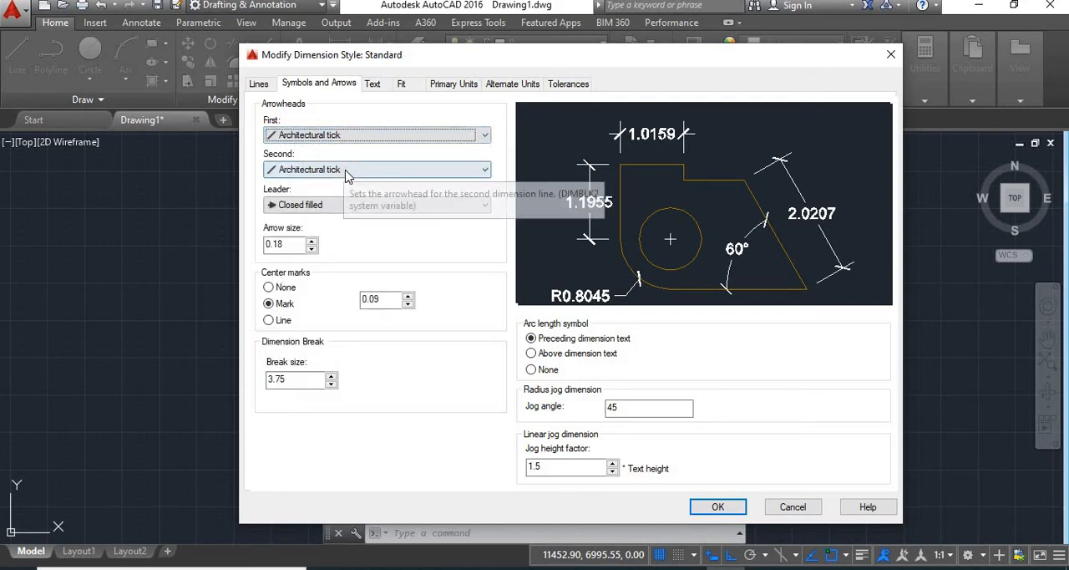
# Step: Set the second arrowhead and the first arrowhead to Closed filled
pyautogui.click(346, 171)
pyautogui.click(337, 186)
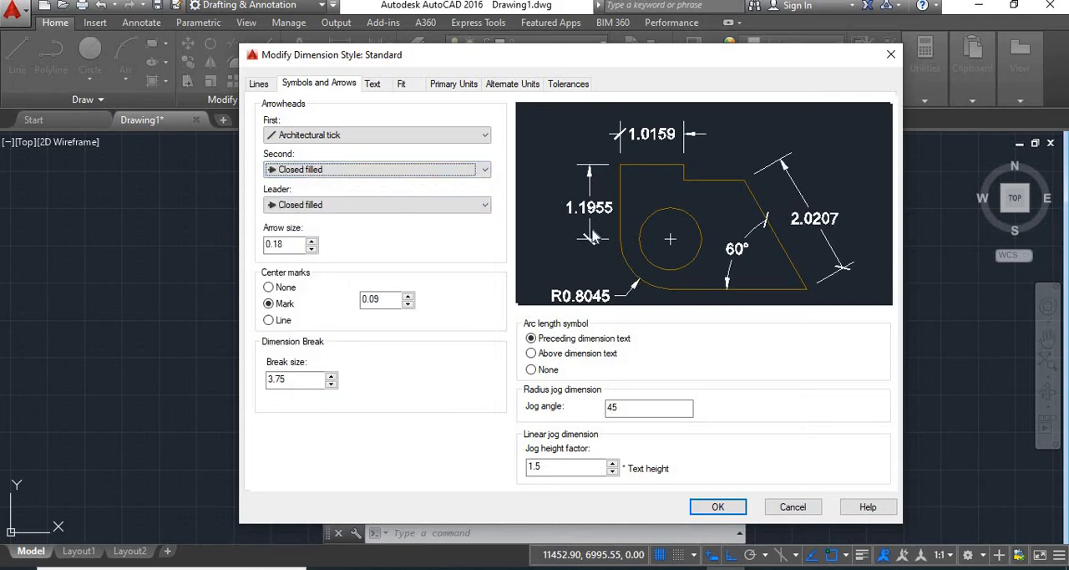
pyautogui.click(448, 137)
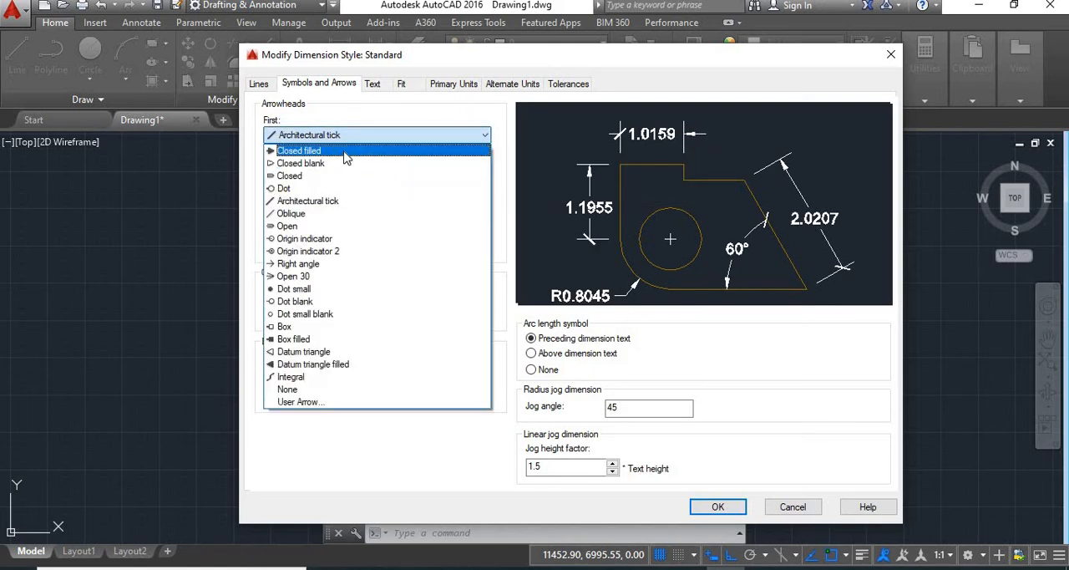
pyautogui.click(343, 157)
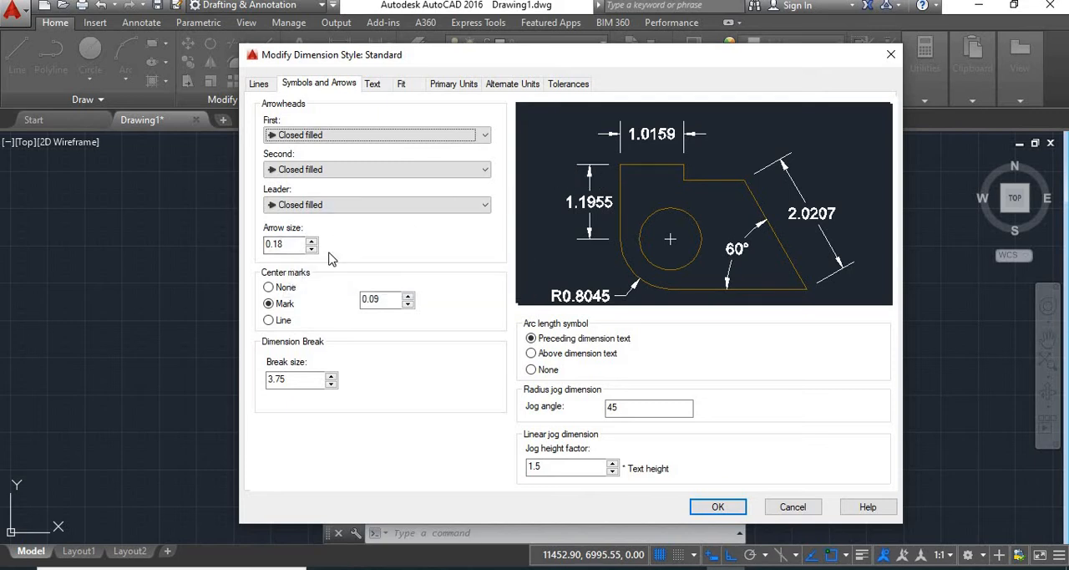
# Step: Try arrow sizes of 0.3 and 0.05, and set the arrow size to 0.2
pyautogui.click(287, 244)
pyautogui.hotkey('shift', 'Home')
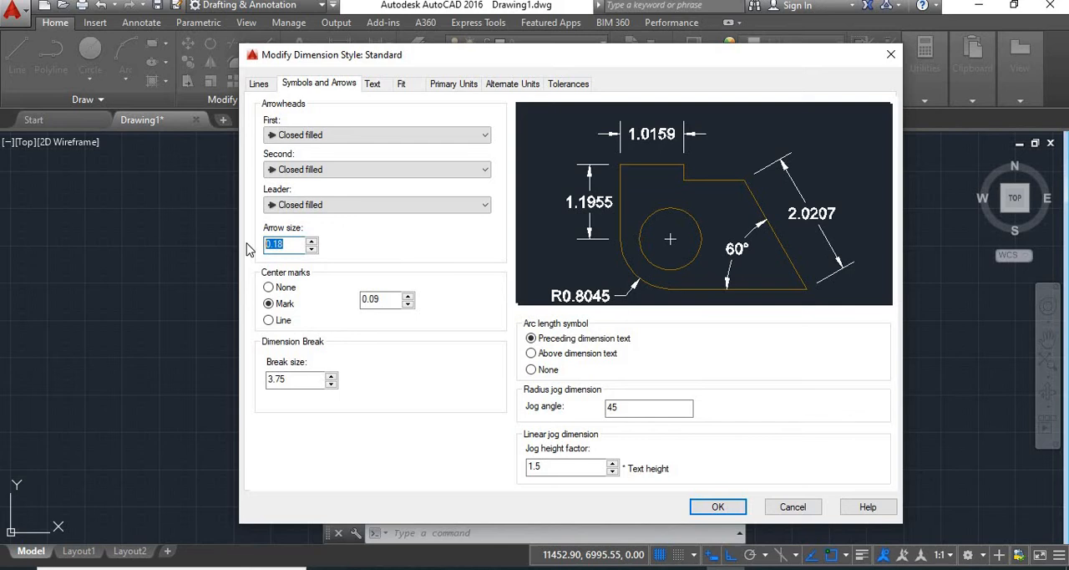
pyautogui.write('0.3')
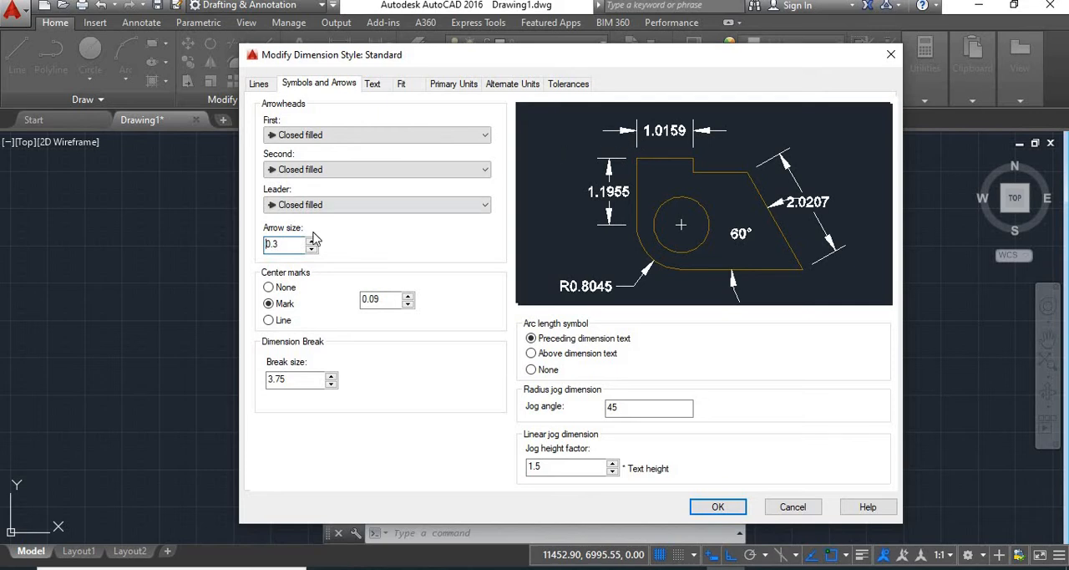
pyautogui.doubleClick(271, 243)
pyautogui.write('.05')
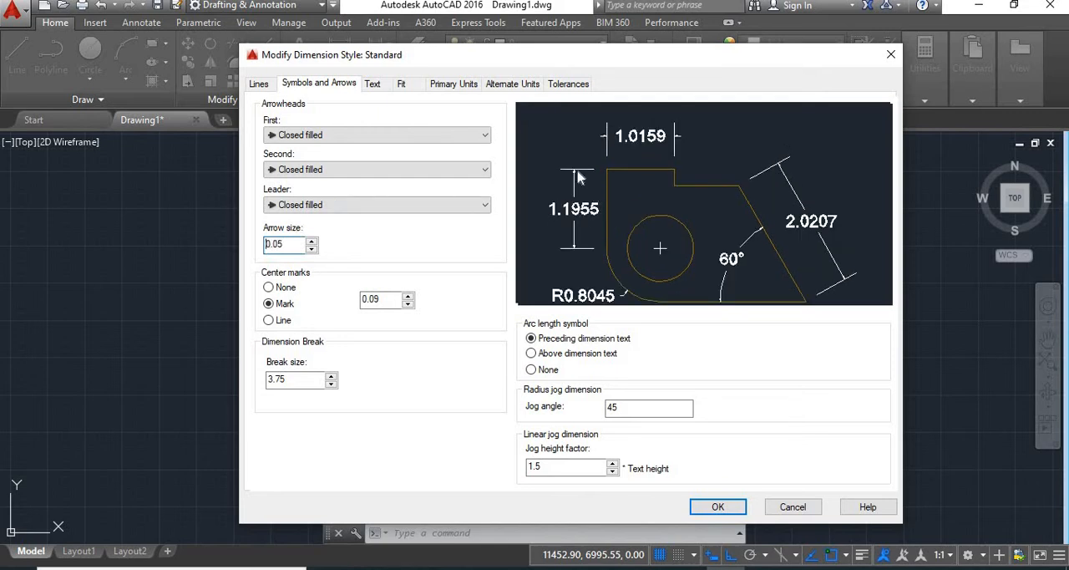
pyautogui.doubleClick(264, 243)
pyautogui.write('.')
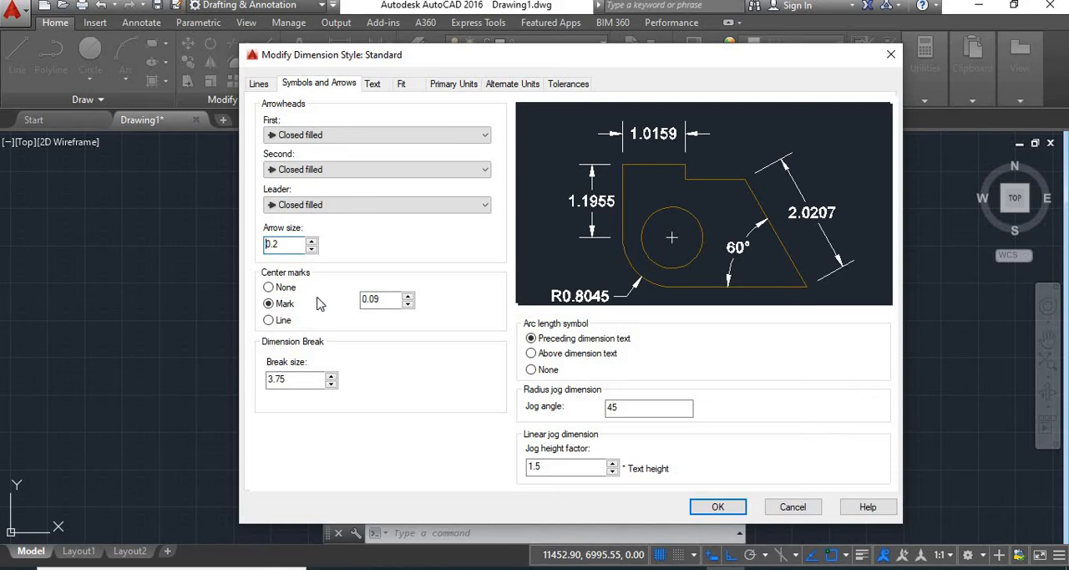
# Step: Try the None and Line center mark types, and set the center marks to Mark with a size of 0.1
pyautogui.click(269, 288)
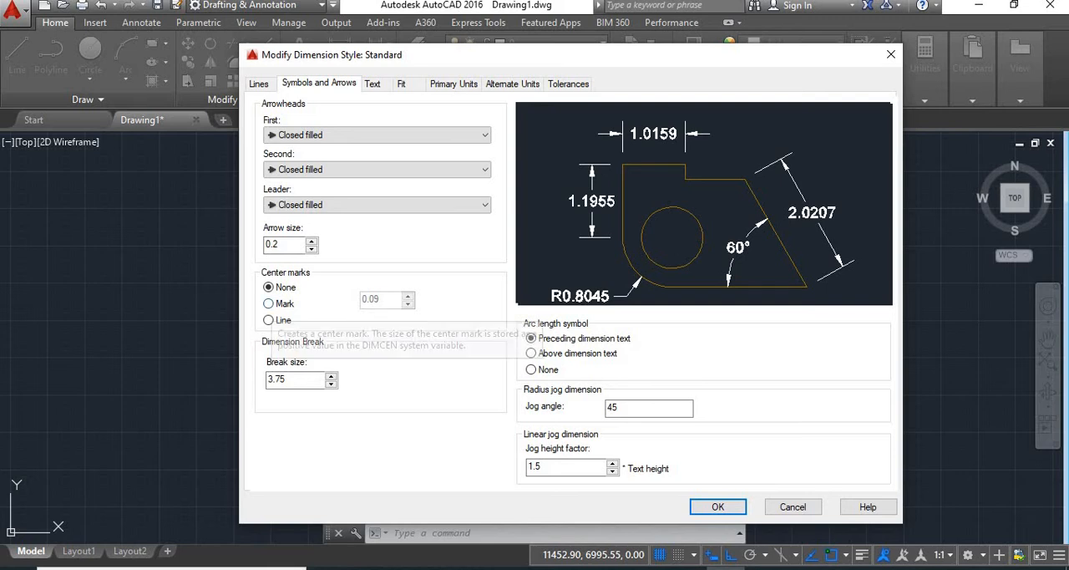
pyautogui.click(268, 303)
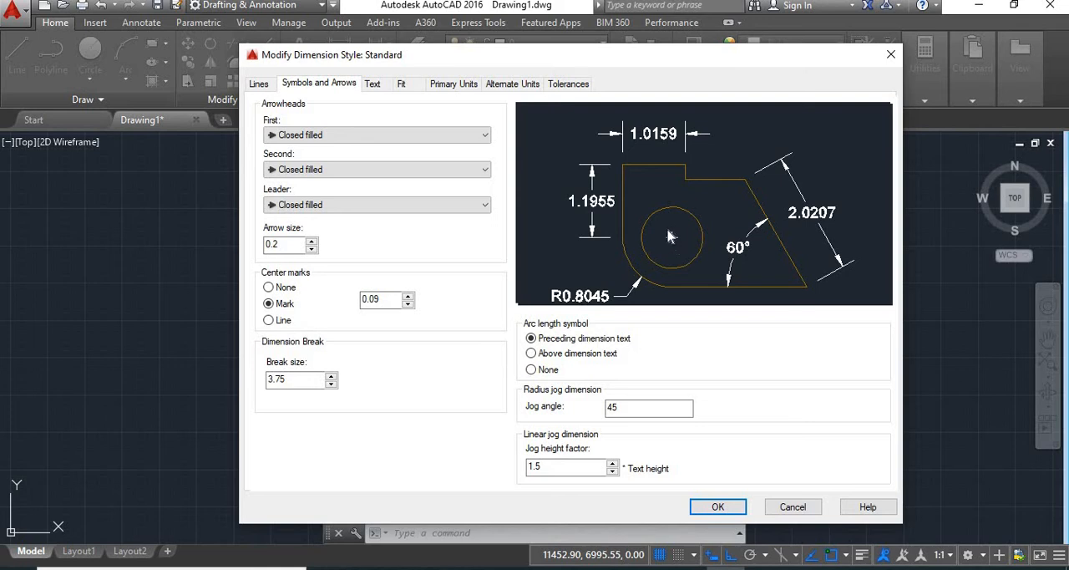
pyautogui.click(408, 304)
pyautogui.click(407, 304)
pyautogui.click(408, 296)
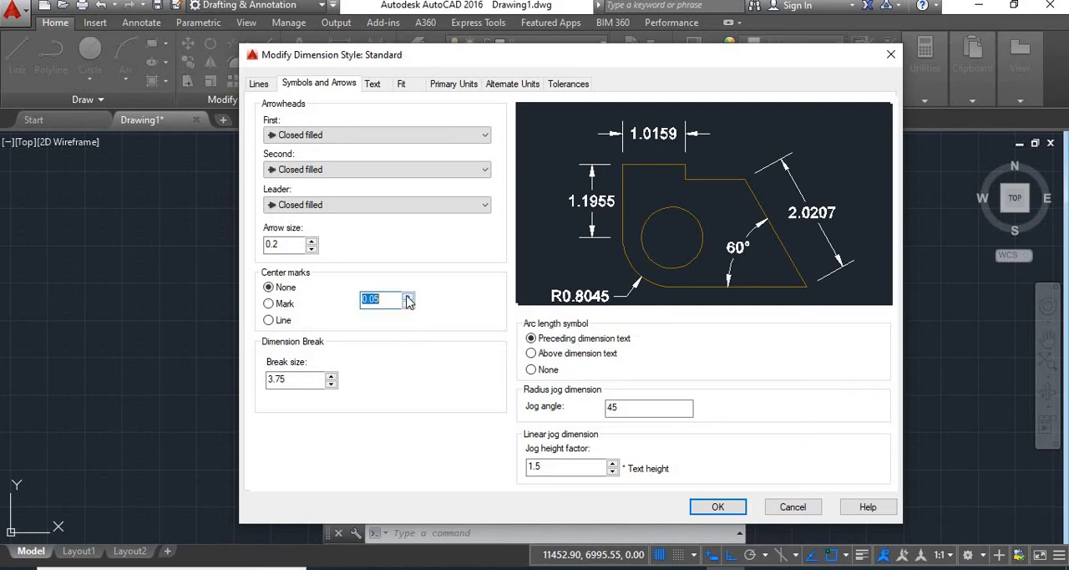
pyautogui.click(408, 304)
pyautogui.write('0.1')
pyautogui.click(268, 320)
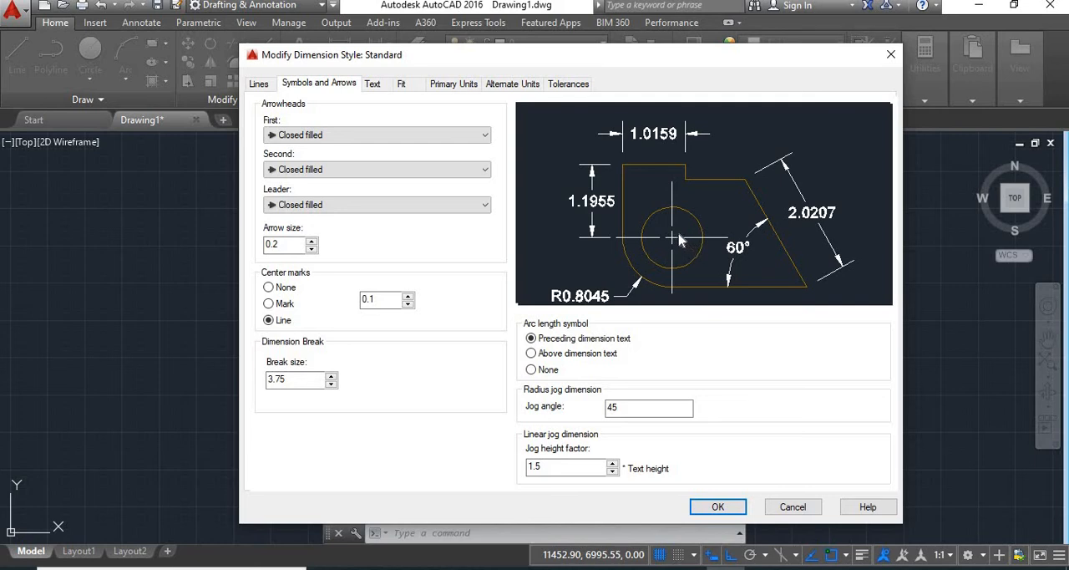
pyautogui.click(269, 303)
# Step: Check the available text styles for the dimension text and keep Standard
pyautogui.click(372, 84)
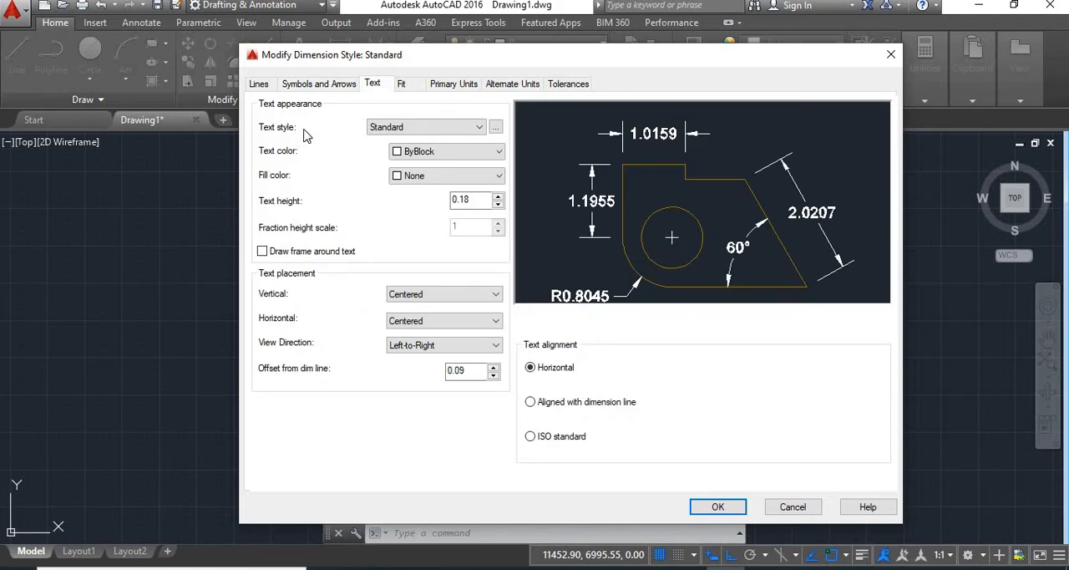
pyautogui.click(436, 129)
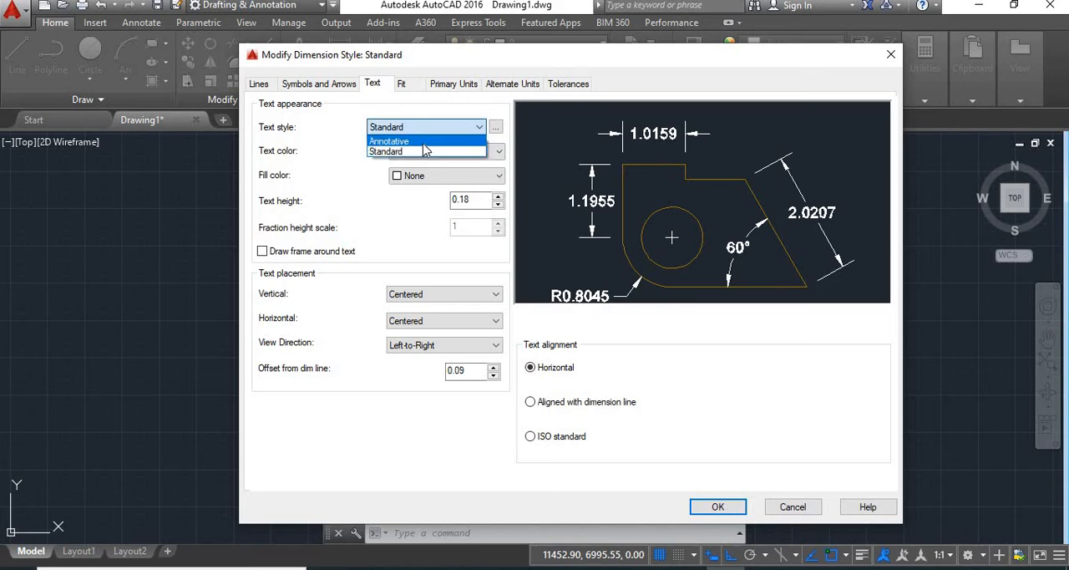
pyautogui.click(455, 128)
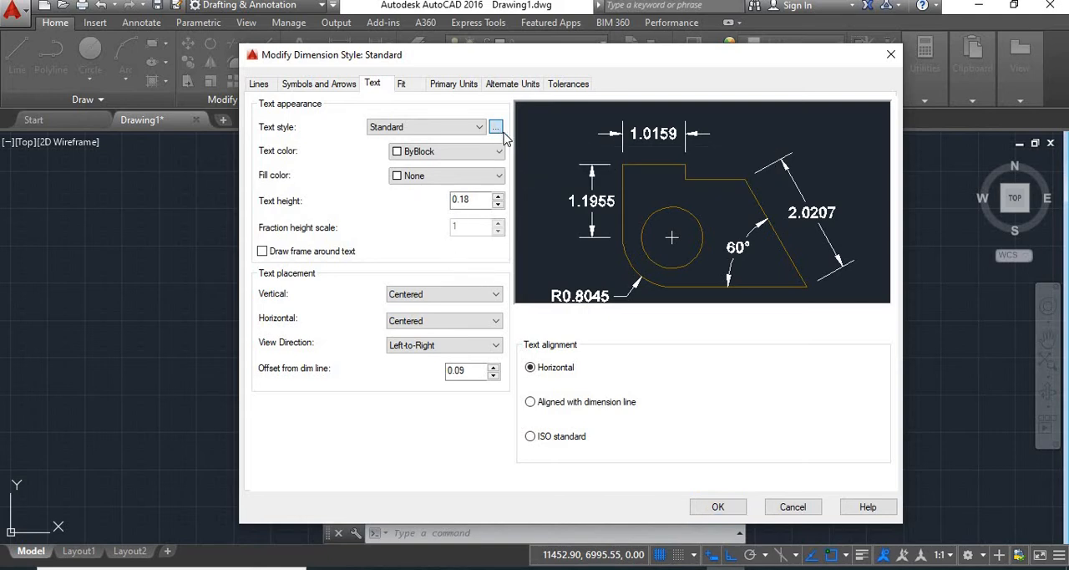
# Step: Review the font names and font styles available for the Standard text style, keeping Arial Regular
pyautogui.click(496, 130)
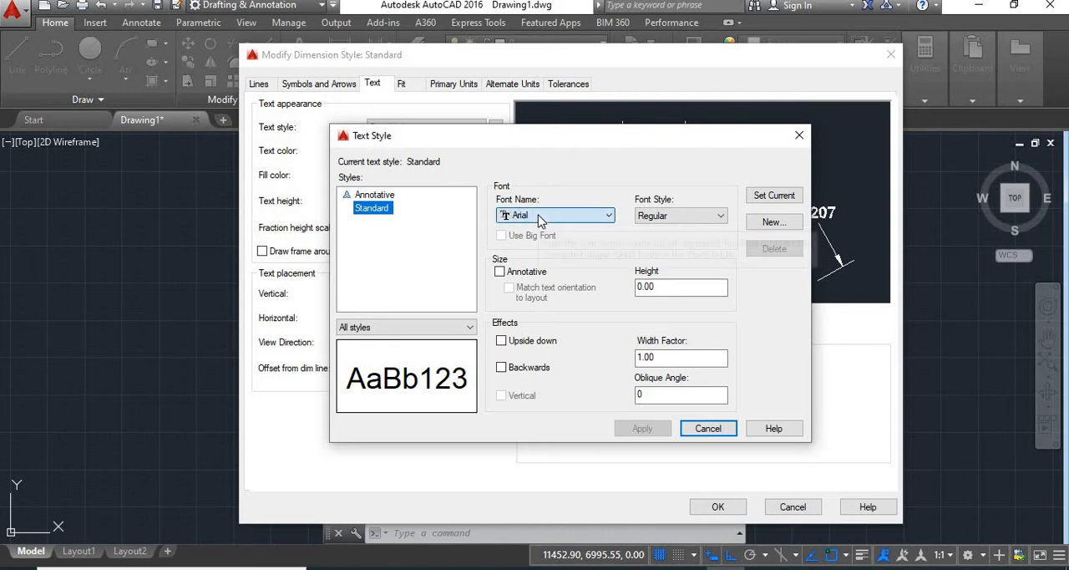
pyautogui.click(539, 219)
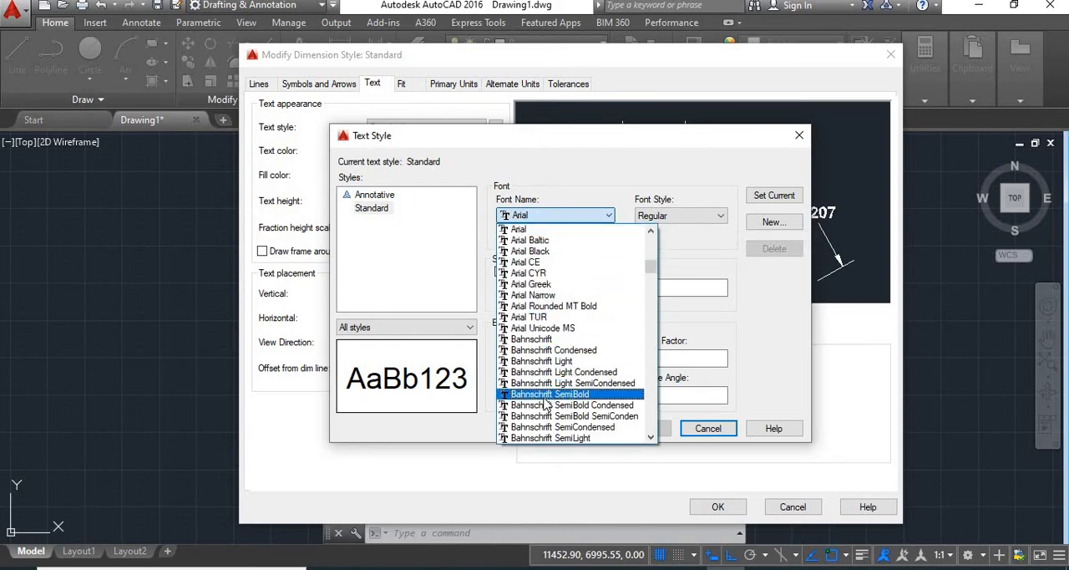
pyautogui.click(519, 229)
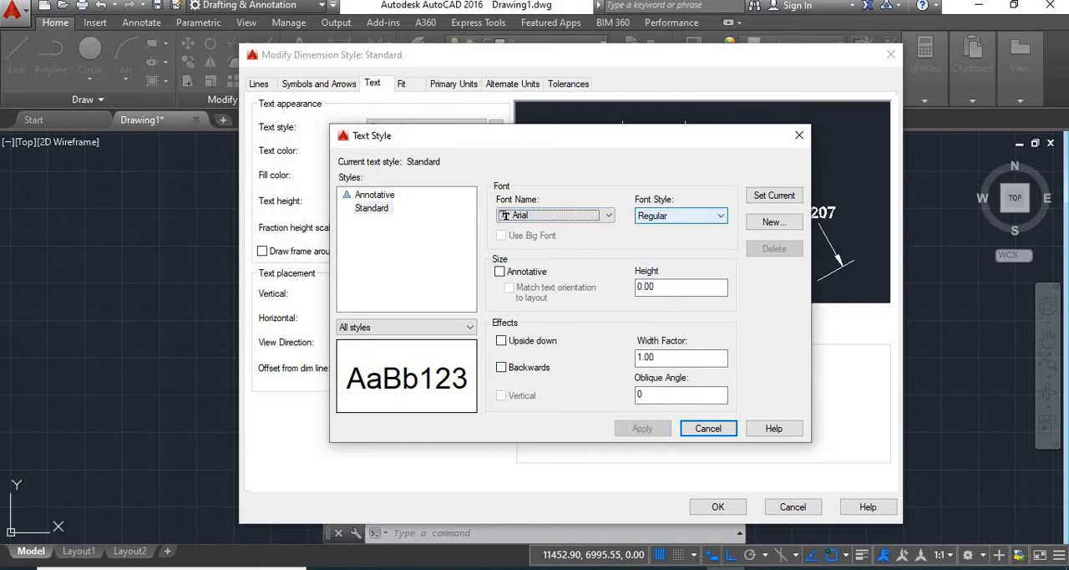
pyautogui.click(670, 217)
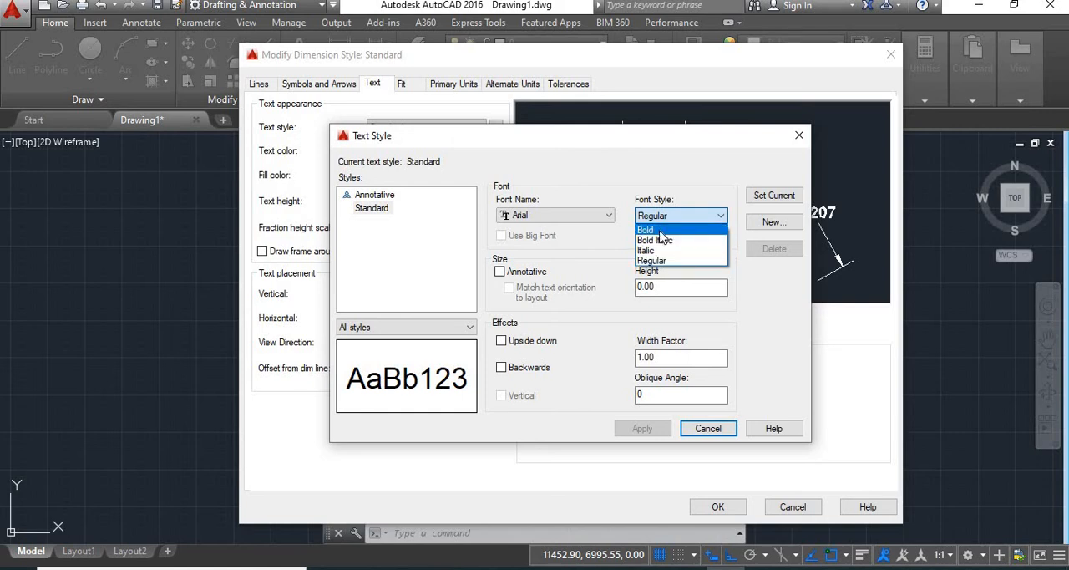
pyautogui.click(763, 287)
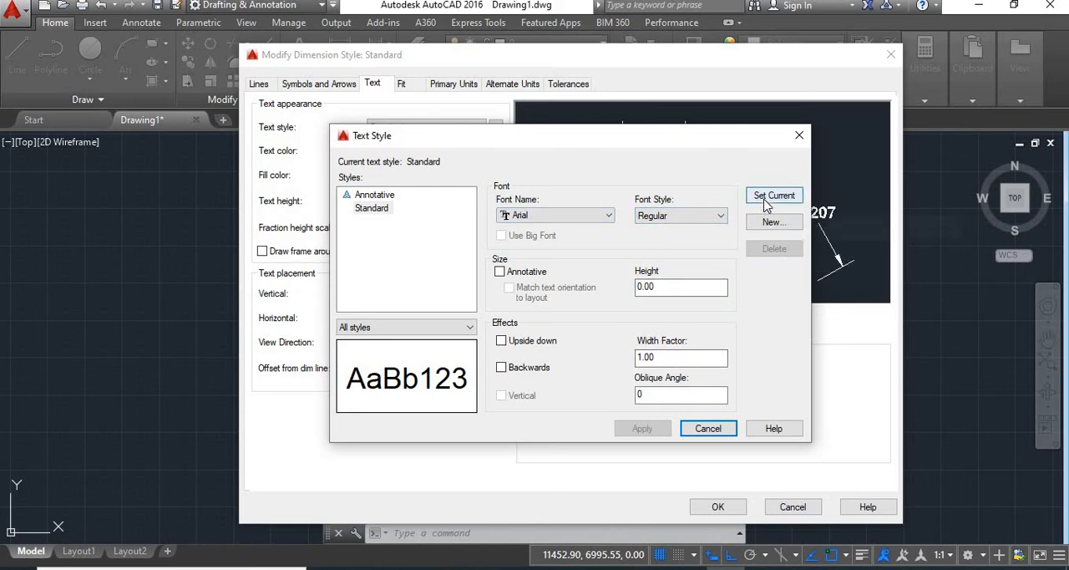
pyautogui.click(800, 137)
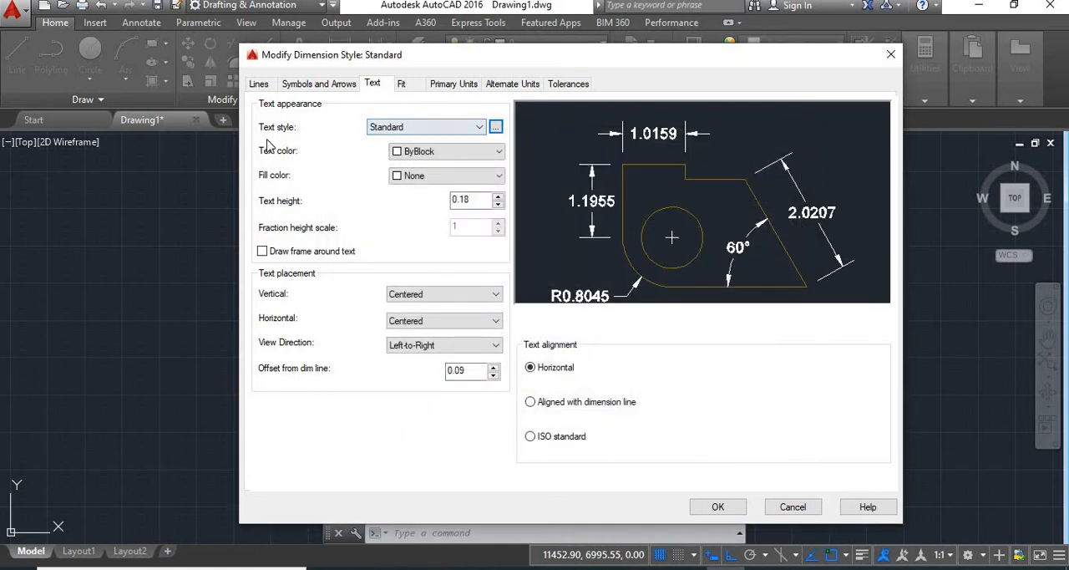
# Step: Try Red as the dimension text color, and set the text color to ByLayer
pyautogui.click(451, 152)
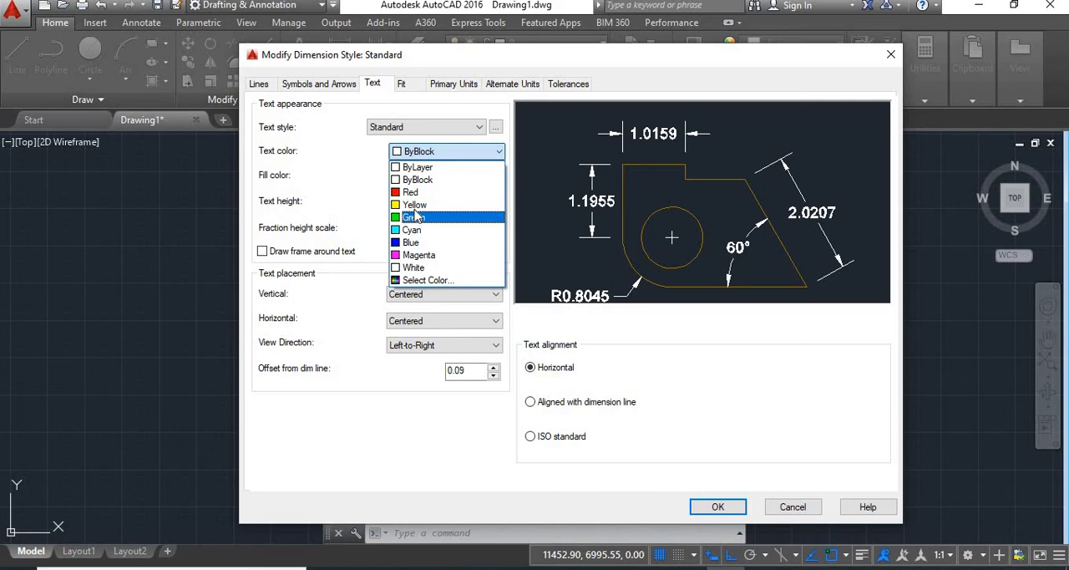
pyautogui.click(413, 192)
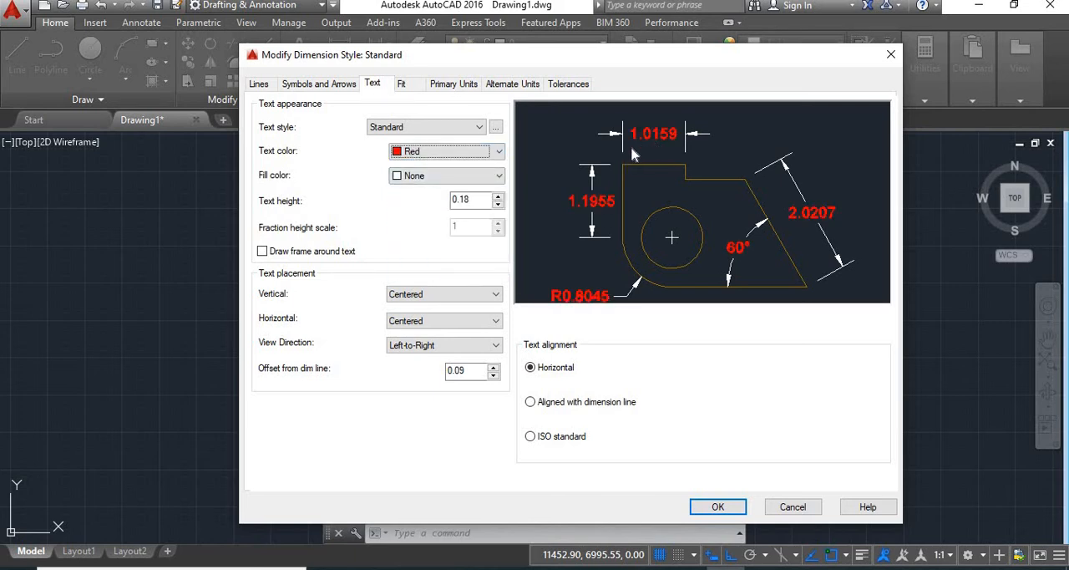
pyautogui.click(477, 152)
pyautogui.click(459, 166)
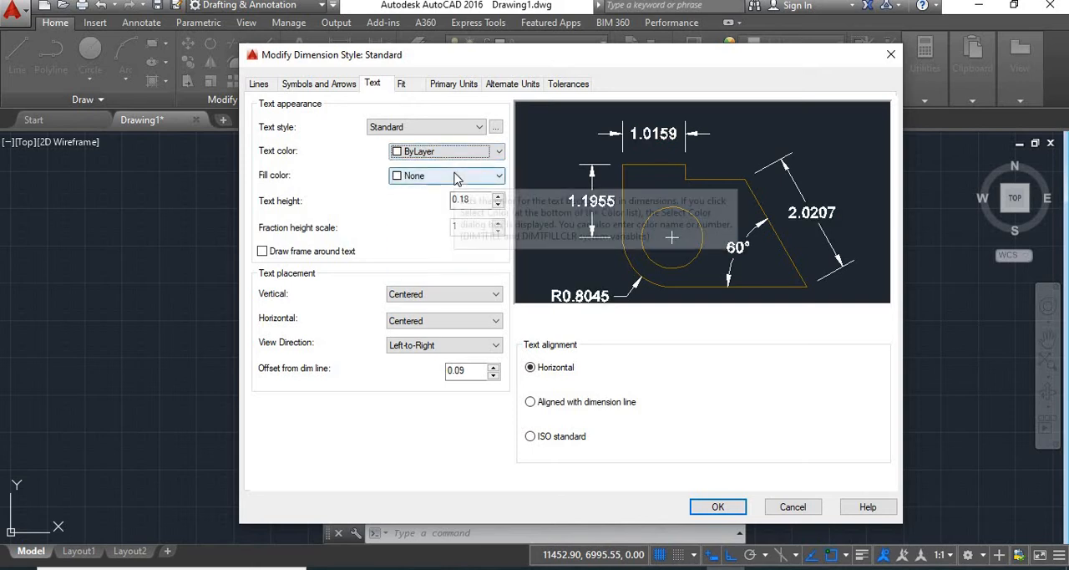
# Step: Try a Yellow fill color behind the dimension text, and set the fill back to None
pyautogui.click(458, 176)
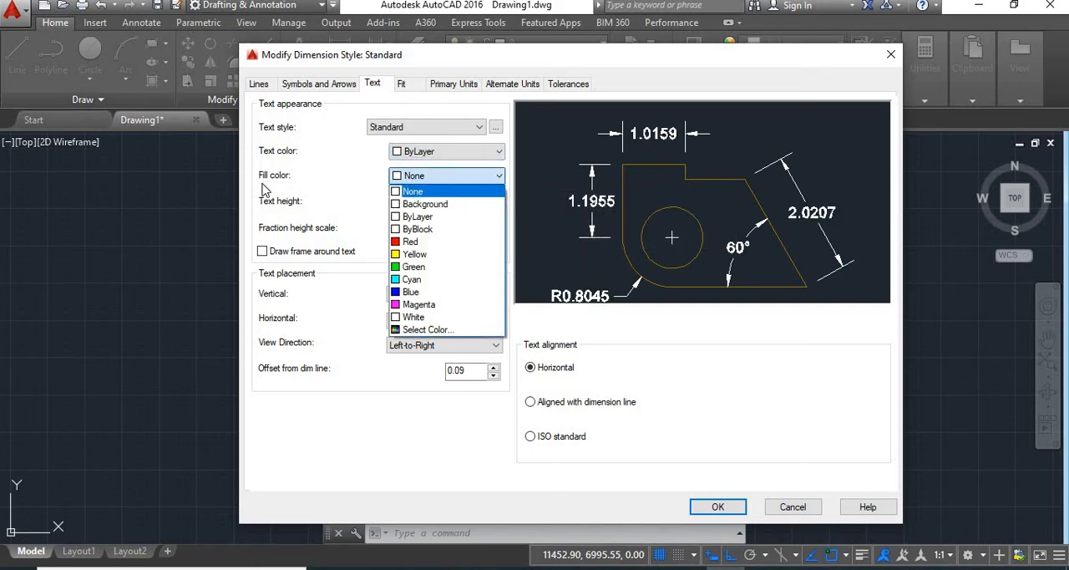
pyautogui.click(417, 255)
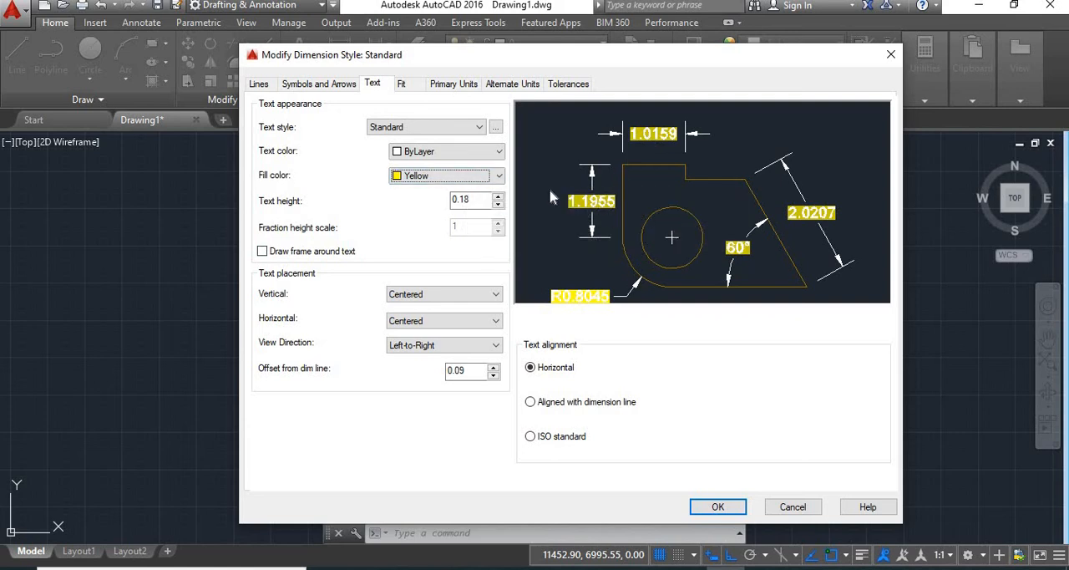
pyautogui.click(469, 178)
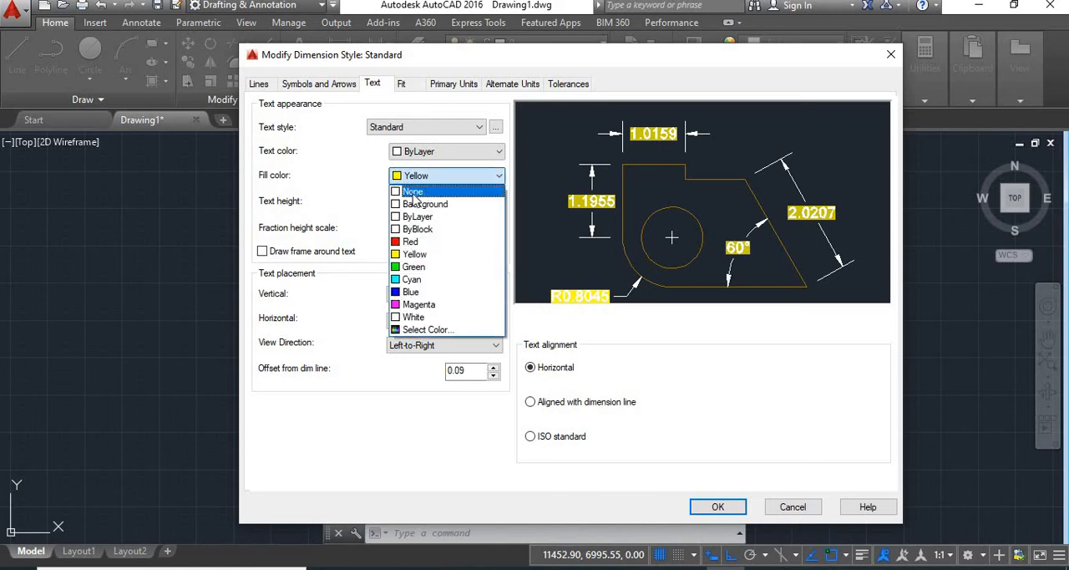
pyautogui.click(414, 192)
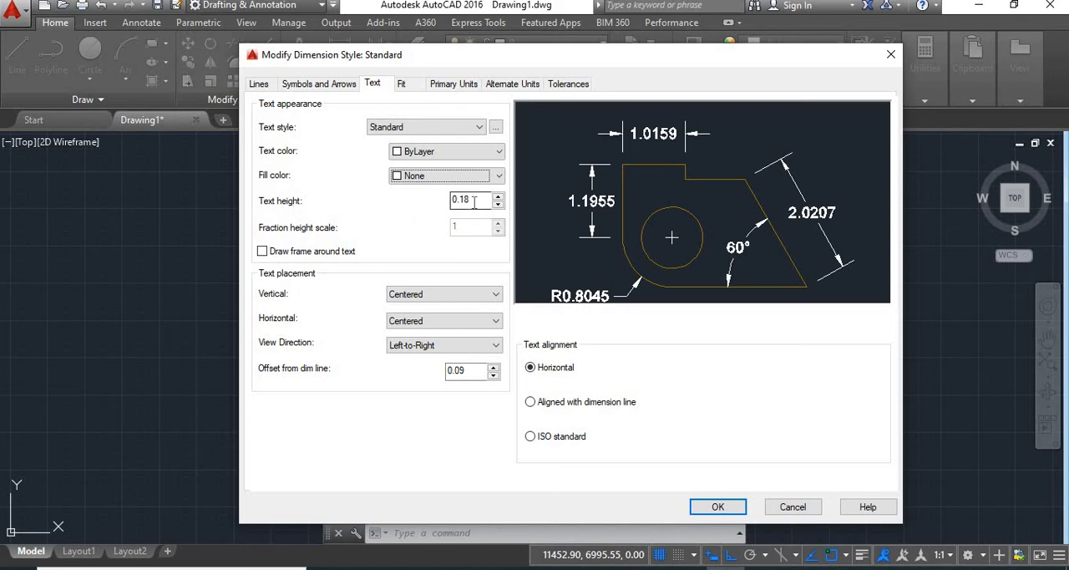
# Step: Try a text height of 0.25, set it to 0.1, and turn the frame around the text on and off again
pyautogui.moveTo(473, 201); pyautogui.dragTo(449, 199)
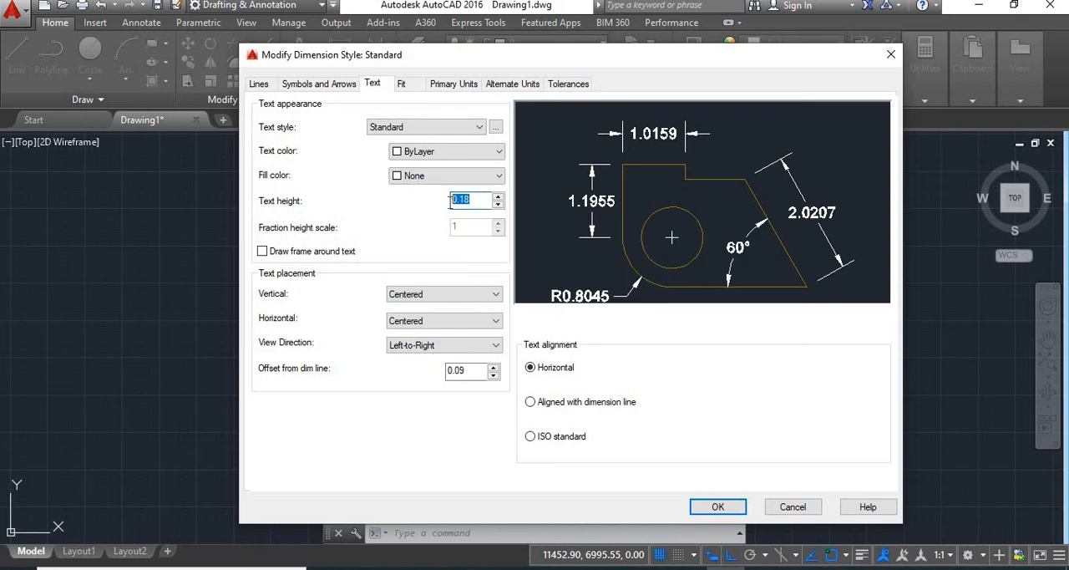
pyautogui.write('.')
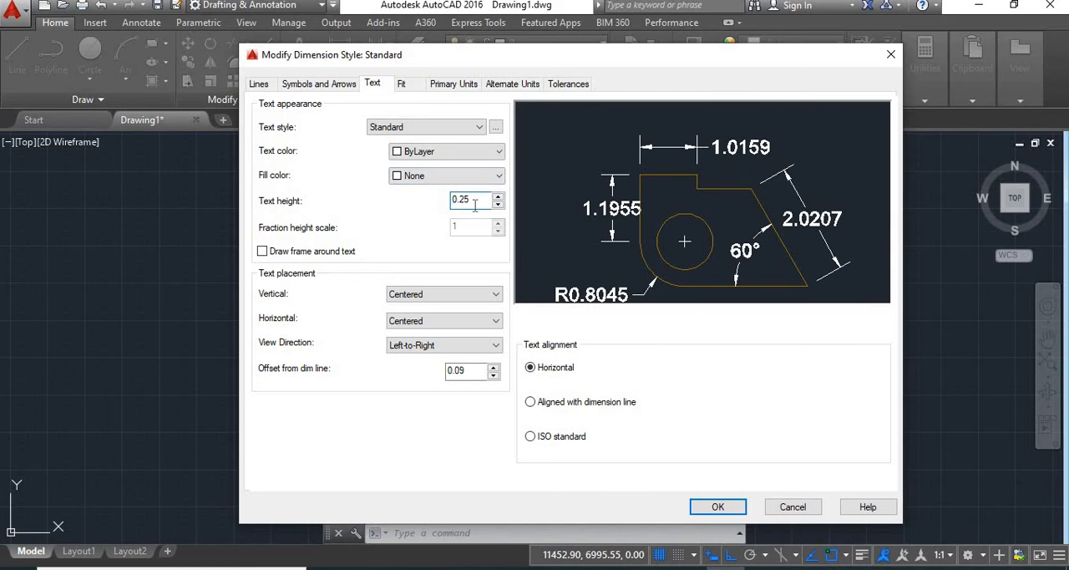
pyautogui.moveTo(471, 202); pyautogui.dragTo(443, 208)
pyautogui.press('BackSpace')
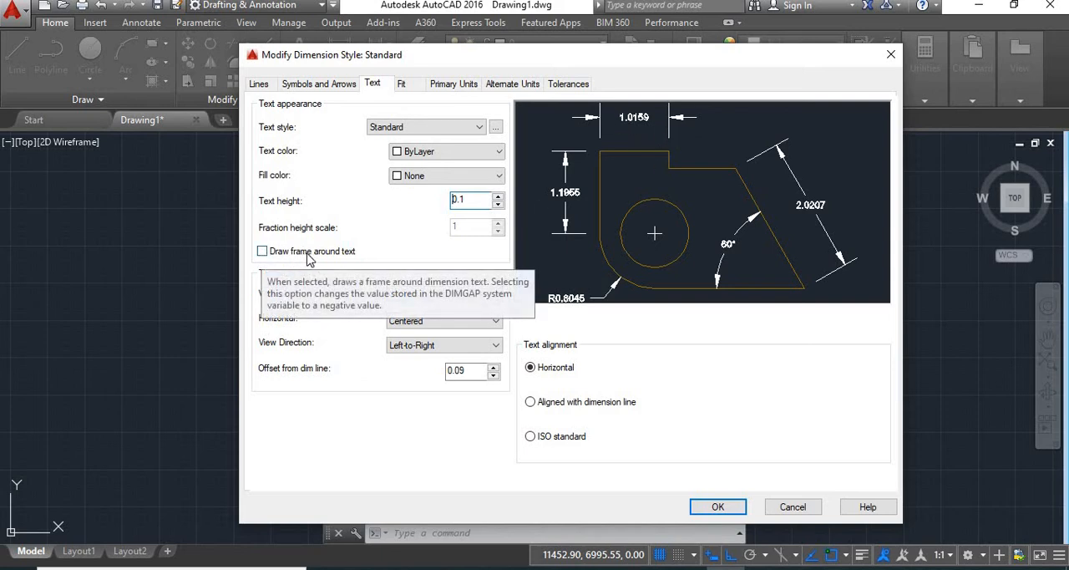
pyautogui.click(262, 251)
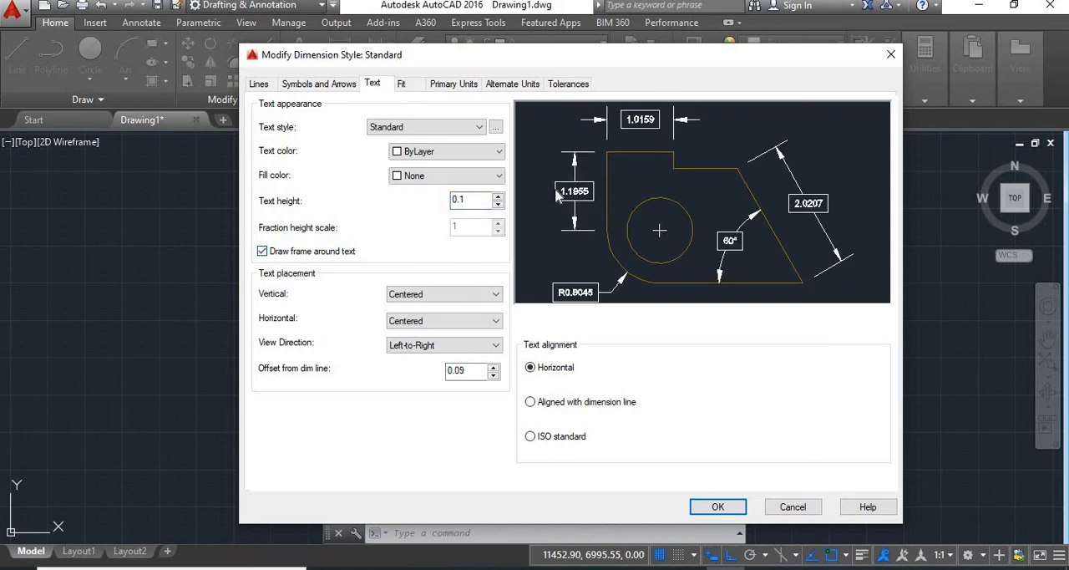
pyautogui.click(263, 251)
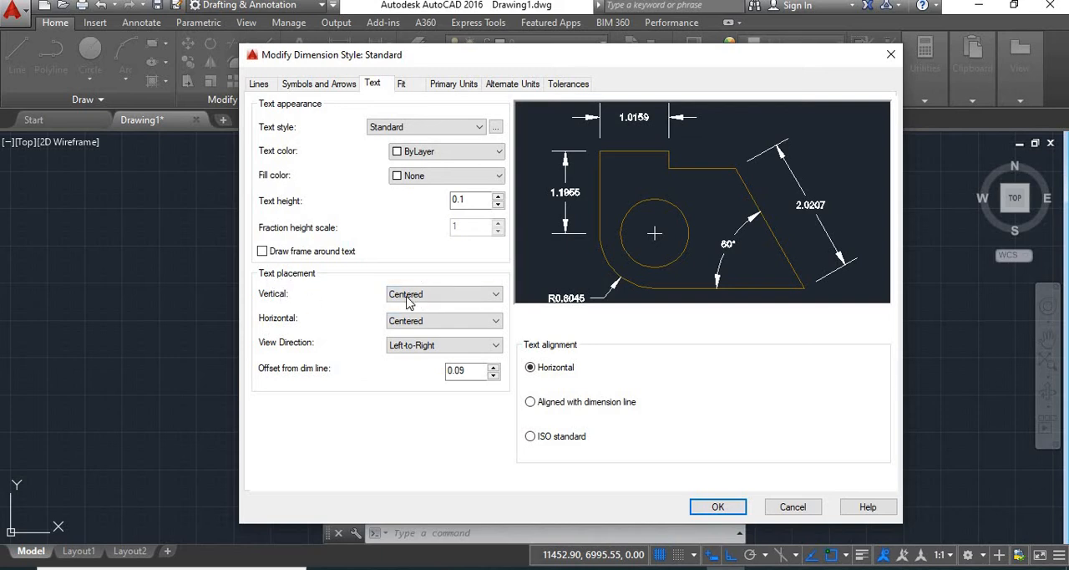
# Step: Try the Above and Below vertical placements for the dimension text, and return it to Centered
pyautogui.click(431, 302)
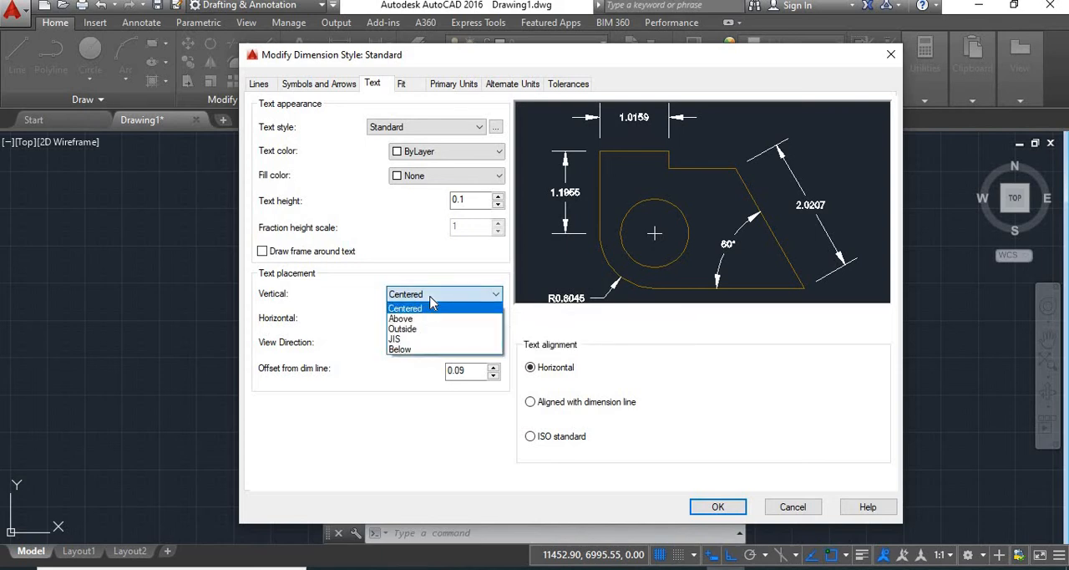
pyautogui.click(424, 309)
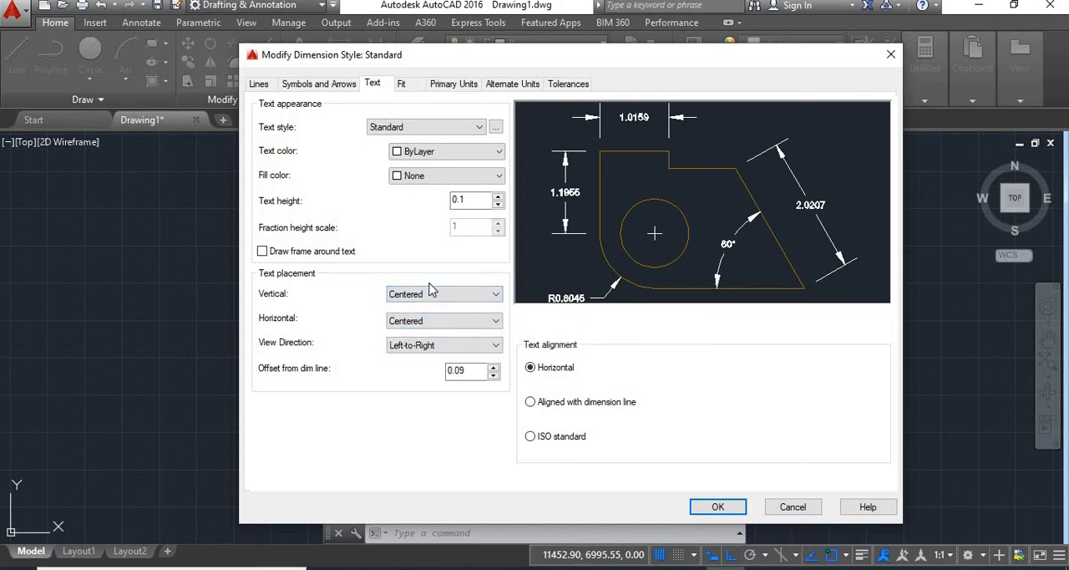
pyautogui.click(461, 294)
pyautogui.click(425, 321)
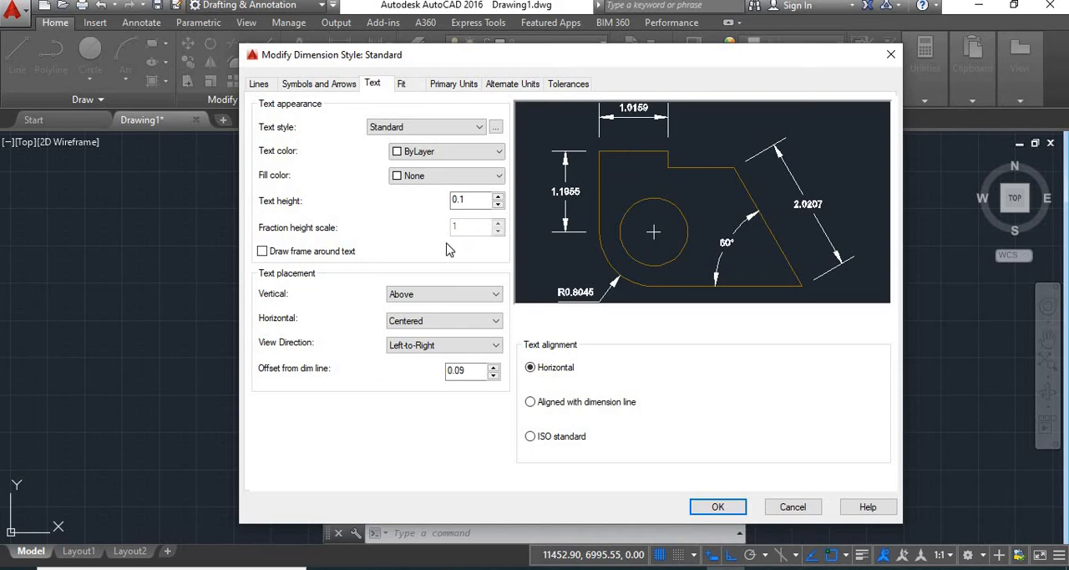
pyautogui.click(462, 296)
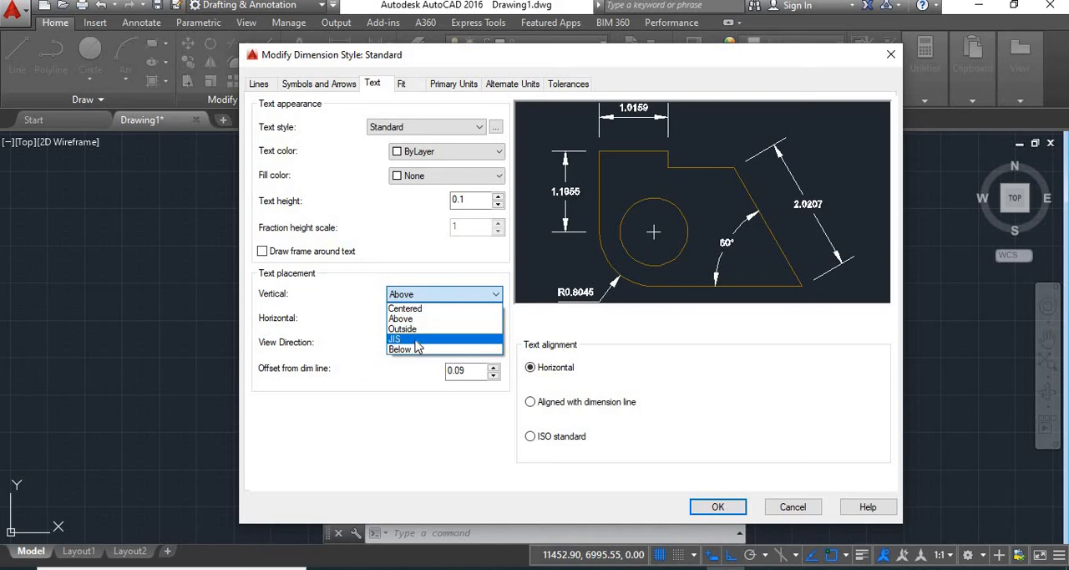
pyautogui.click(451, 350)
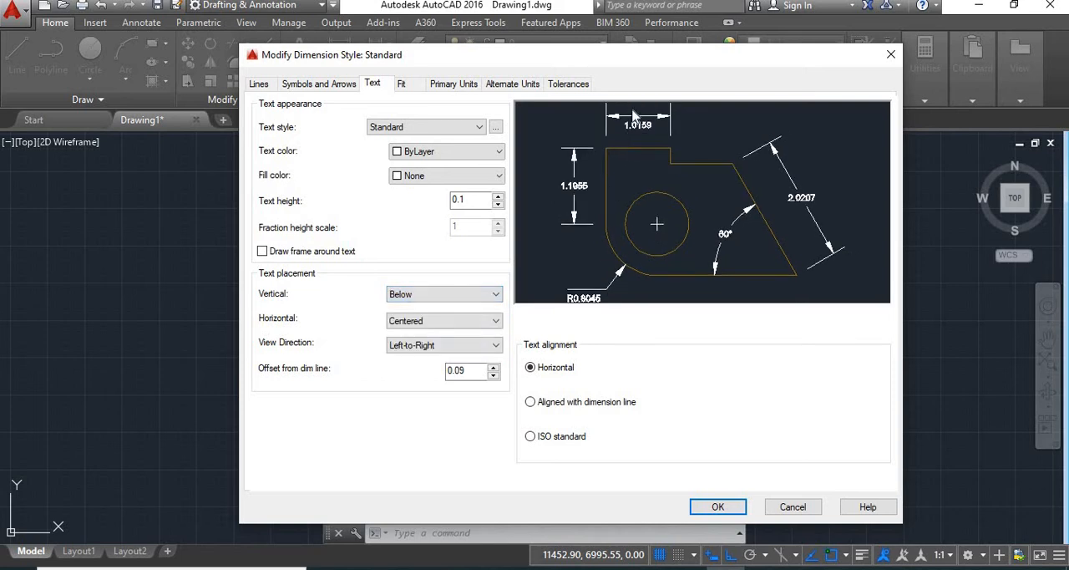
pyautogui.click(496, 294)
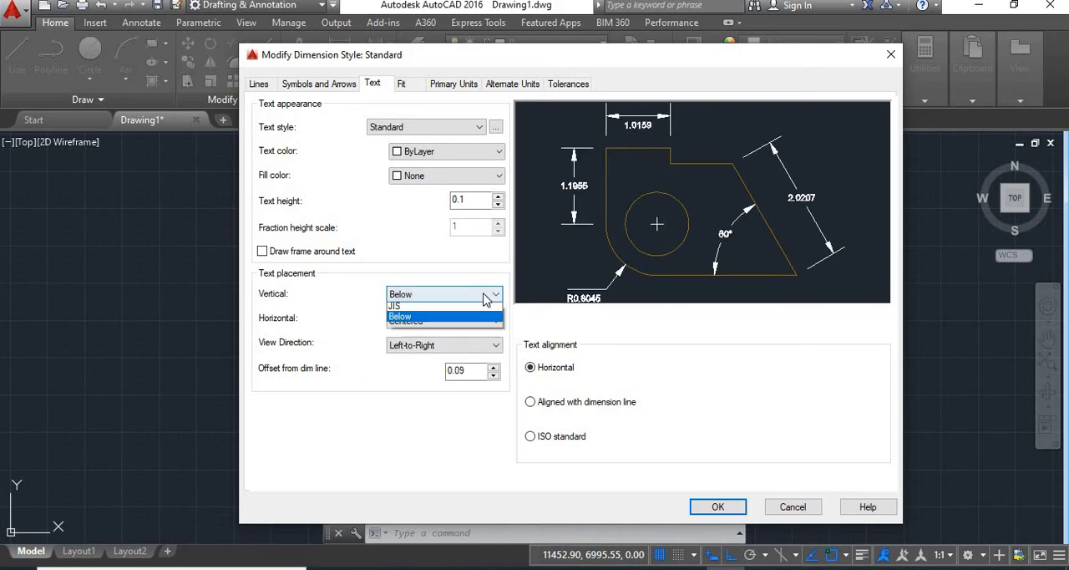
pyautogui.click(409, 308)
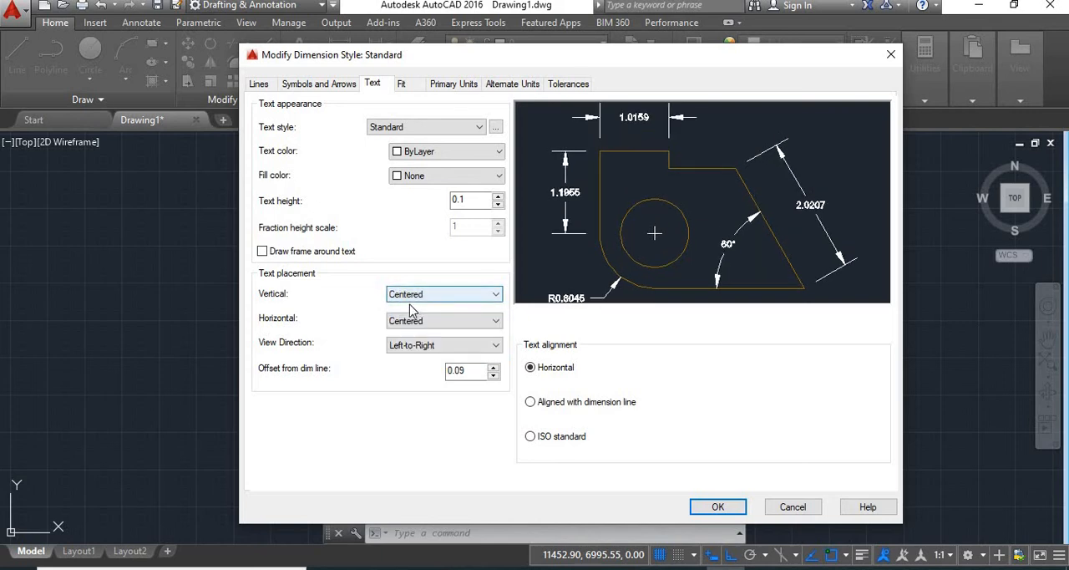
# Step: Try the At Ext Line 1 and At Ext Line 2 horizontal text placements, and return to Centered
pyautogui.click(448, 329)
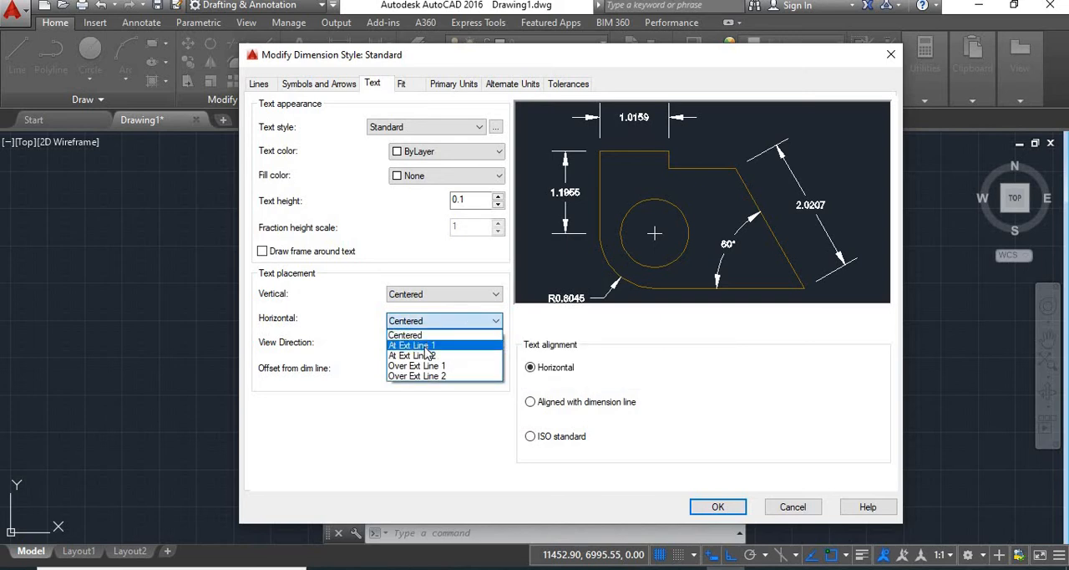
pyautogui.click(426, 345)
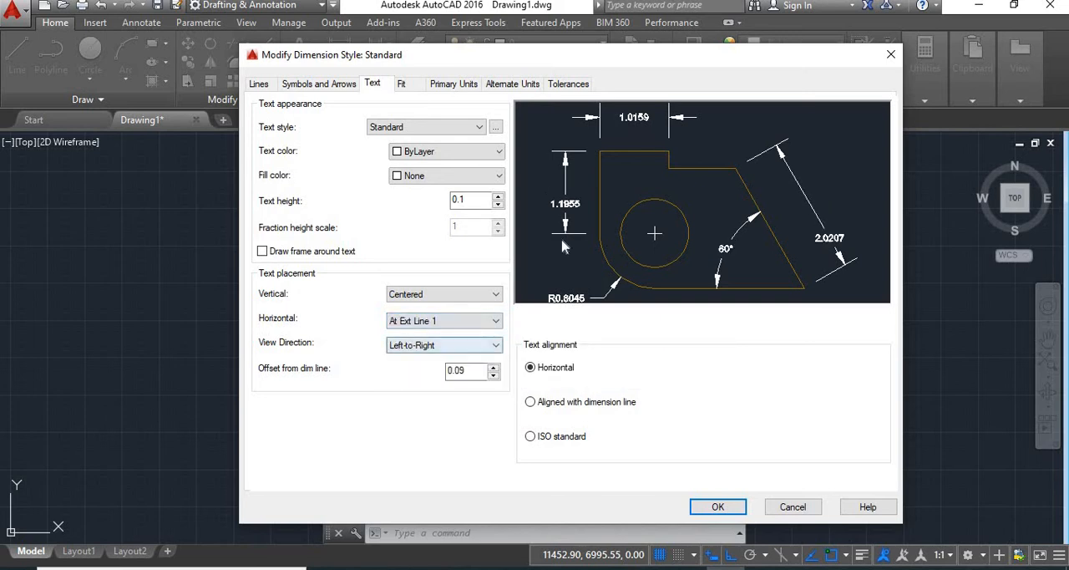
pyautogui.click(469, 324)
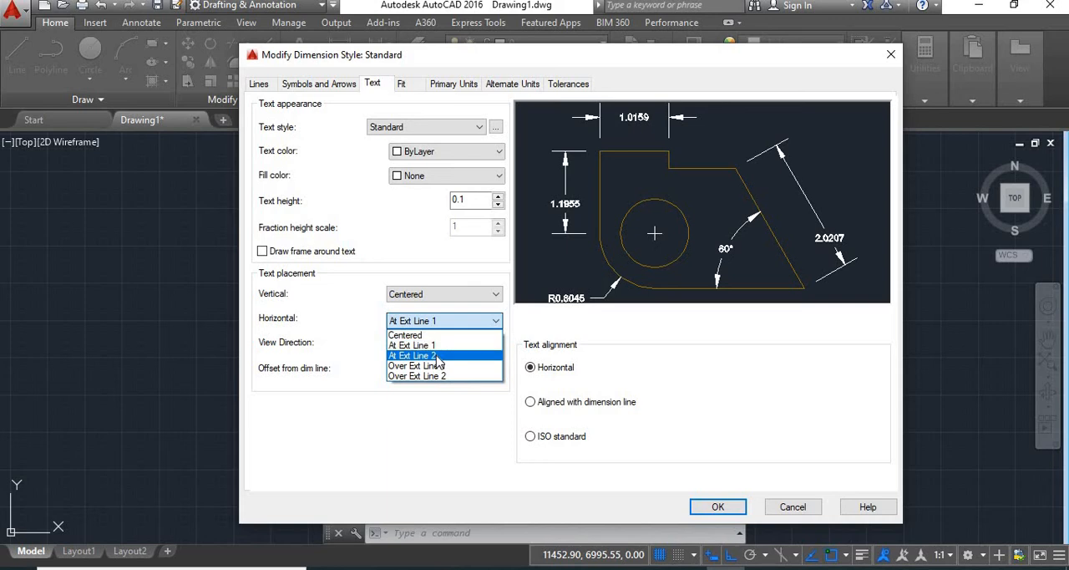
pyautogui.click(438, 356)
pyautogui.click(496, 323)
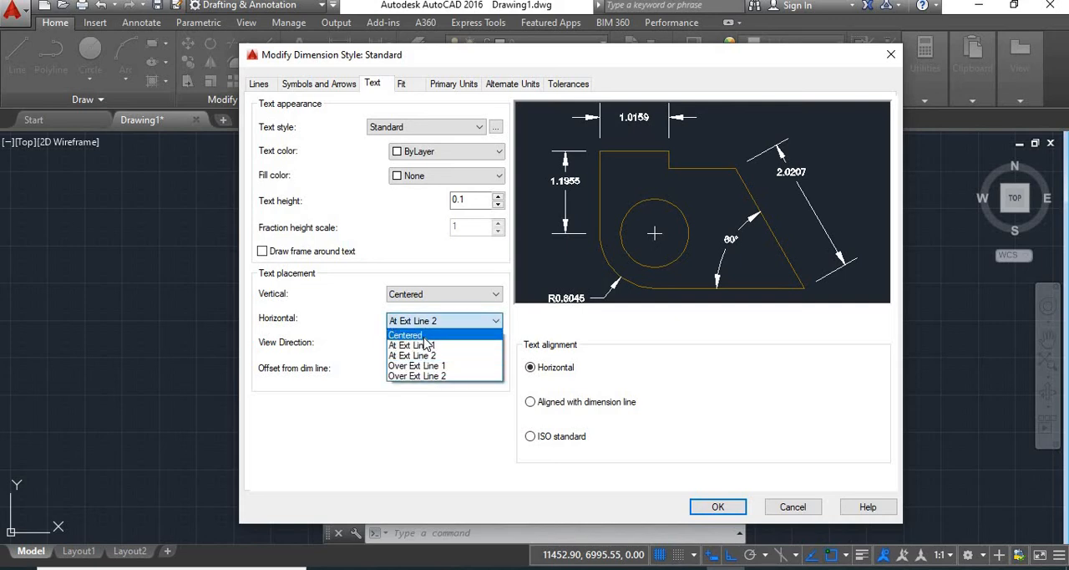
pyautogui.click(425, 337)
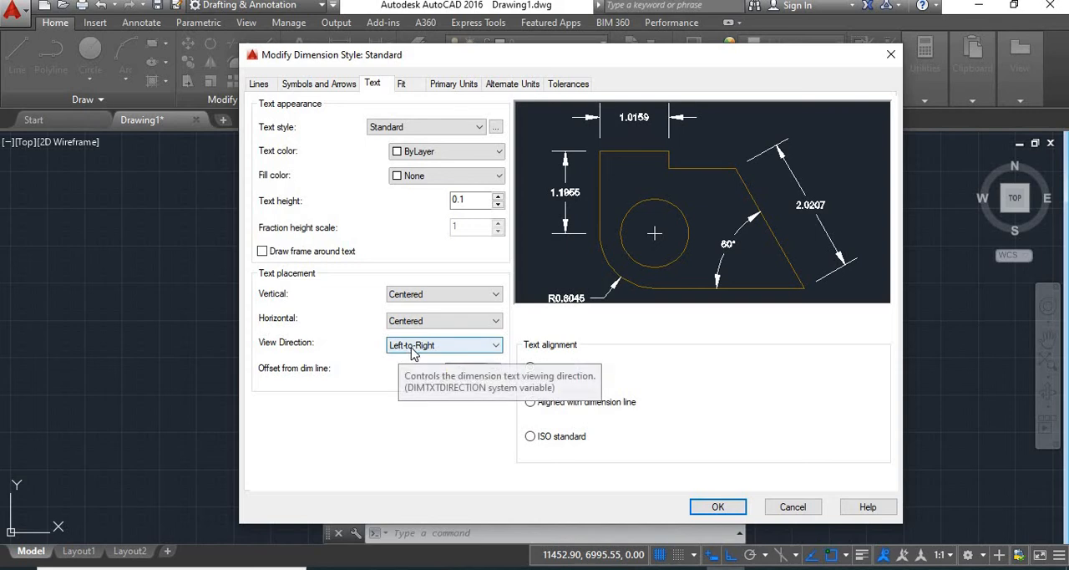
# Step: Try the Right-to-Left view direction for the dimension text, and restore Left-to-Right
pyautogui.click(447, 349)
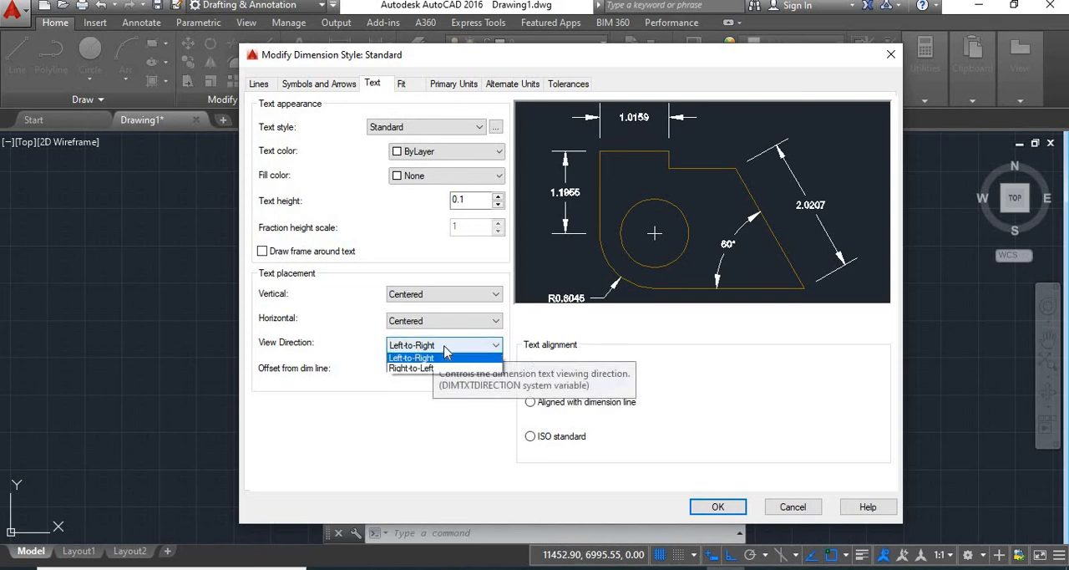
pyautogui.click(417, 370)
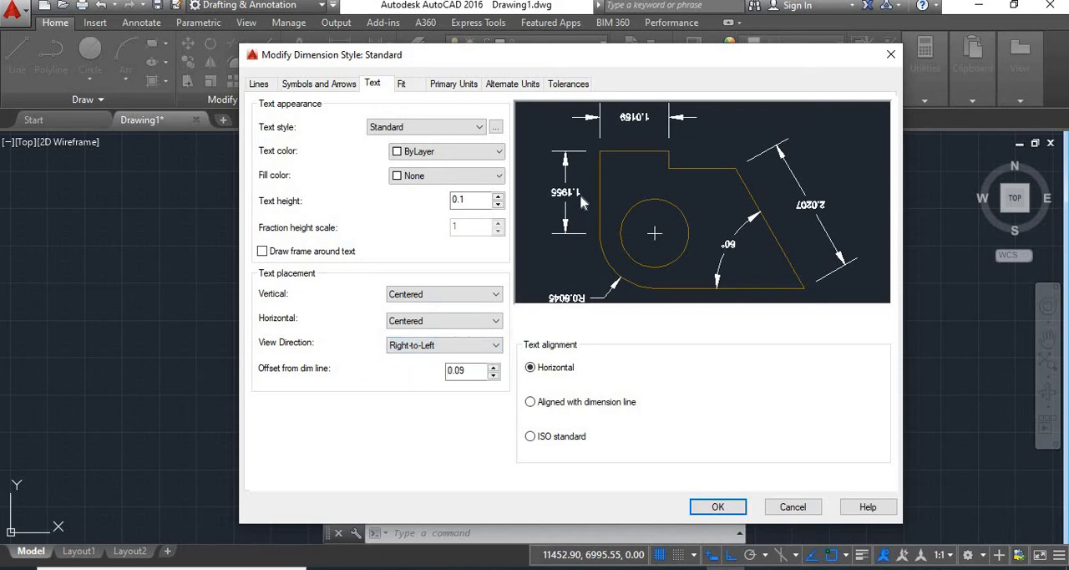
pyautogui.click(470, 345)
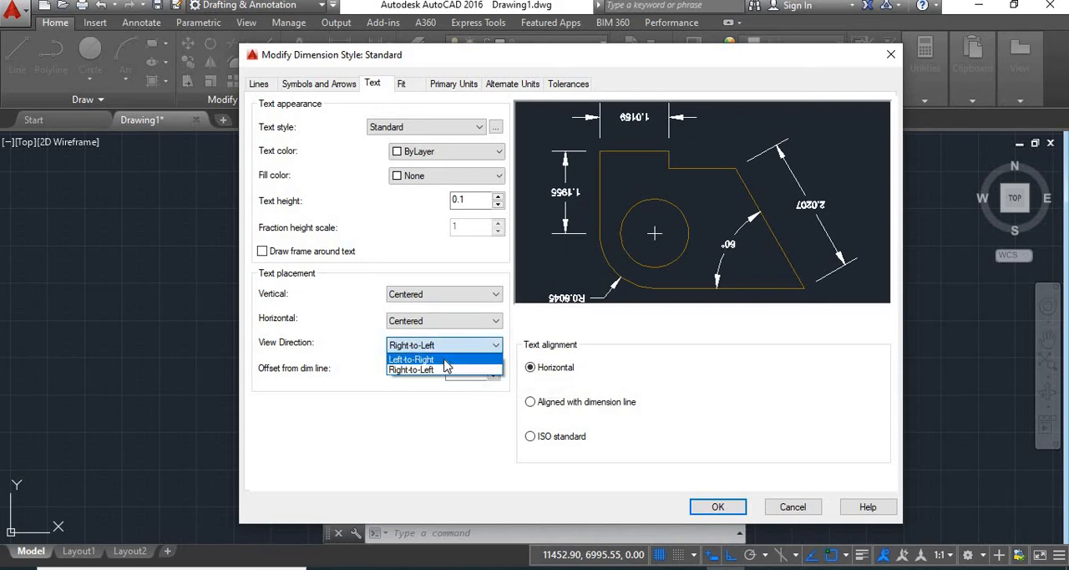
pyautogui.click(447, 361)
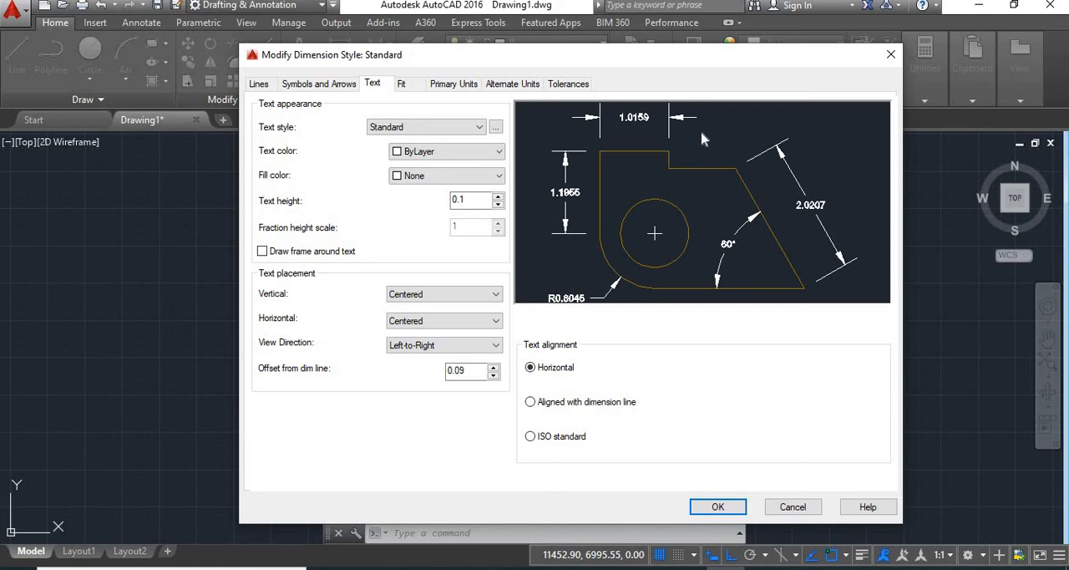
# Step: Set the text alignment to Aligned with dimension line
pyautogui.click(531, 402)
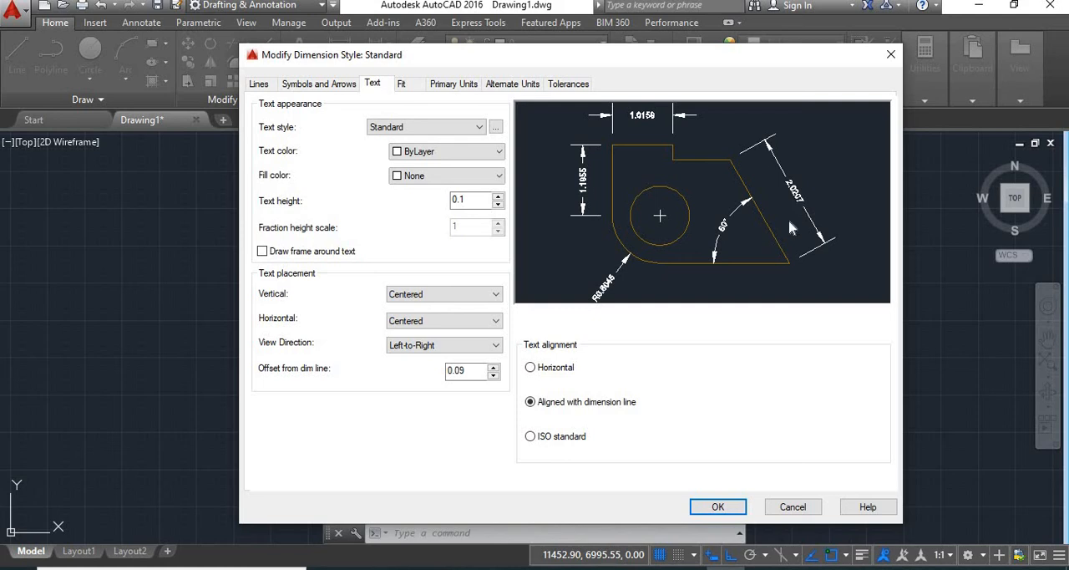
# Step: Try the ISO standard text alignment, and set the dimension text alignment to Horizontal
pyautogui.click(531, 436)
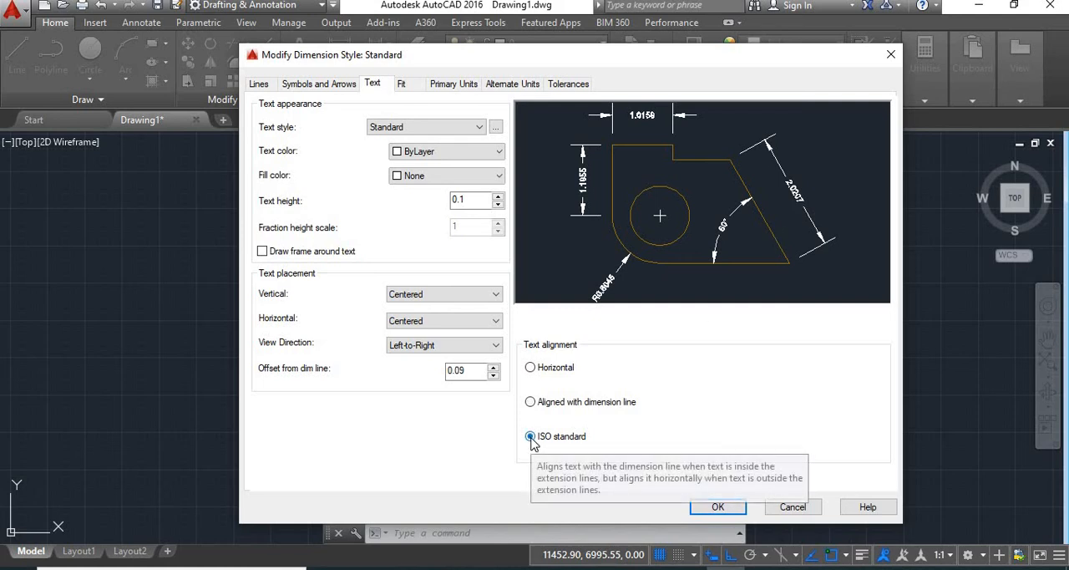
pyautogui.click(531, 368)
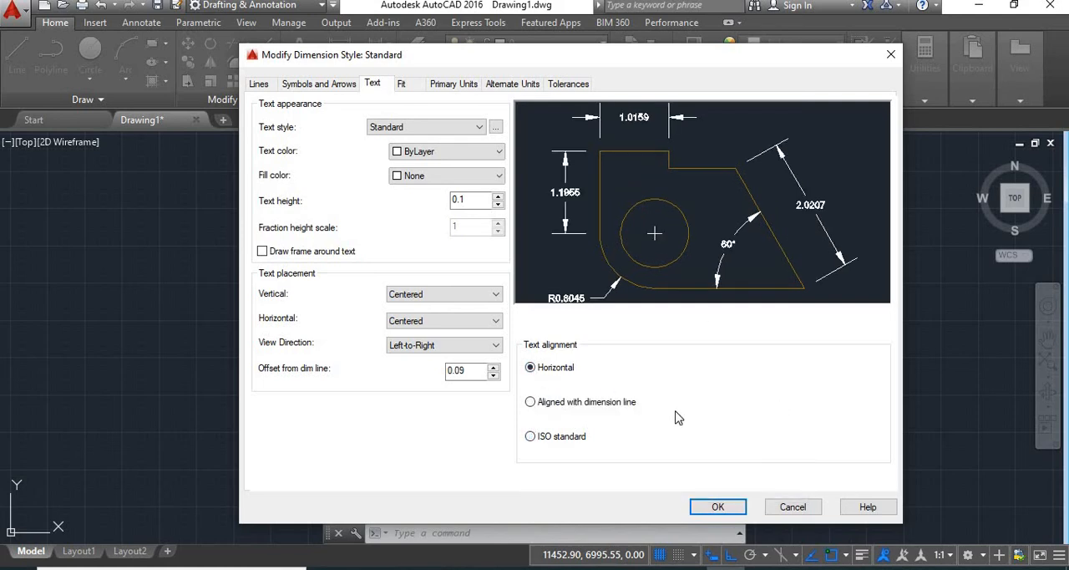
# Step: Try each fit option, return to Either text or arrows (best fit), and suppress arrows that don't fit inside the extension lines
pyautogui.click(403, 85)
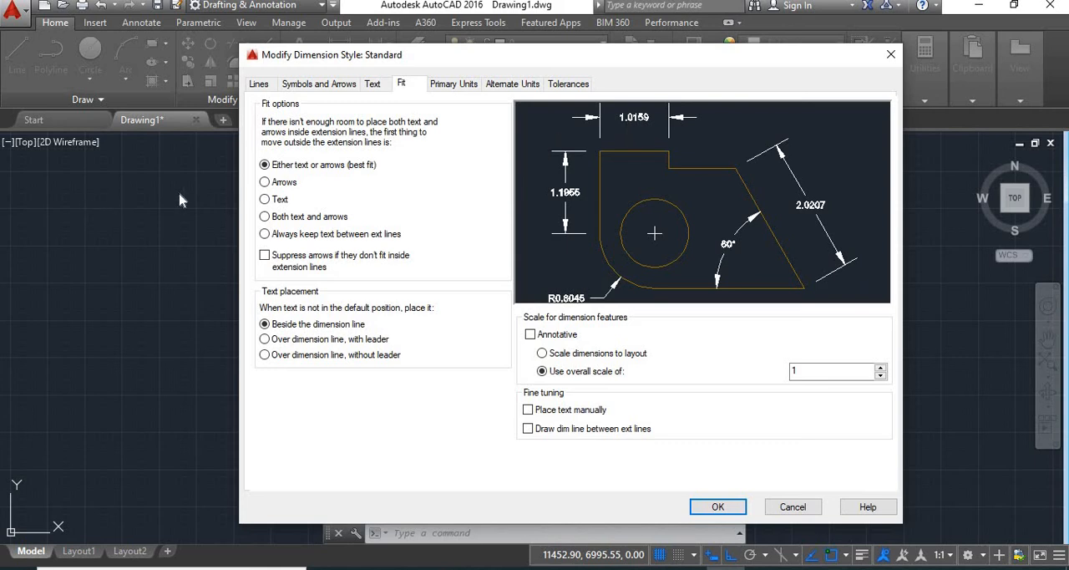
pyautogui.click(266, 183)
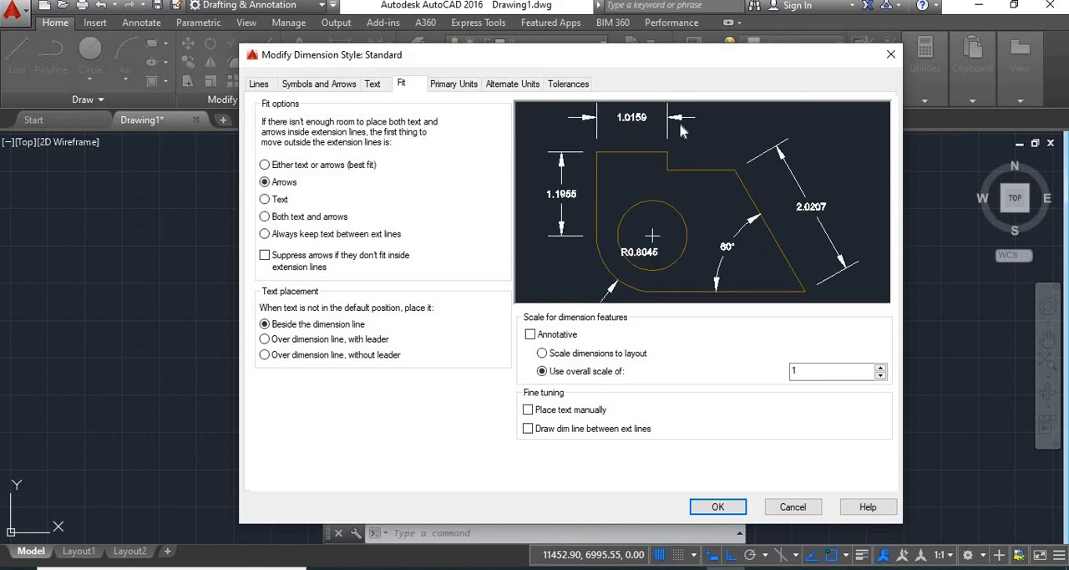
pyautogui.click(264, 200)
pyautogui.click(266, 217)
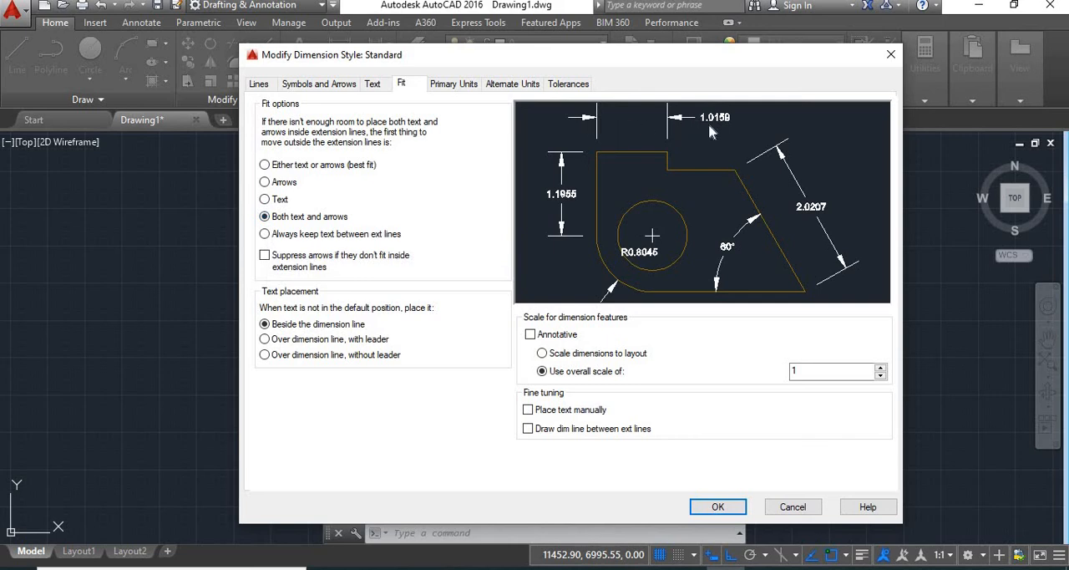
pyautogui.click(265, 235)
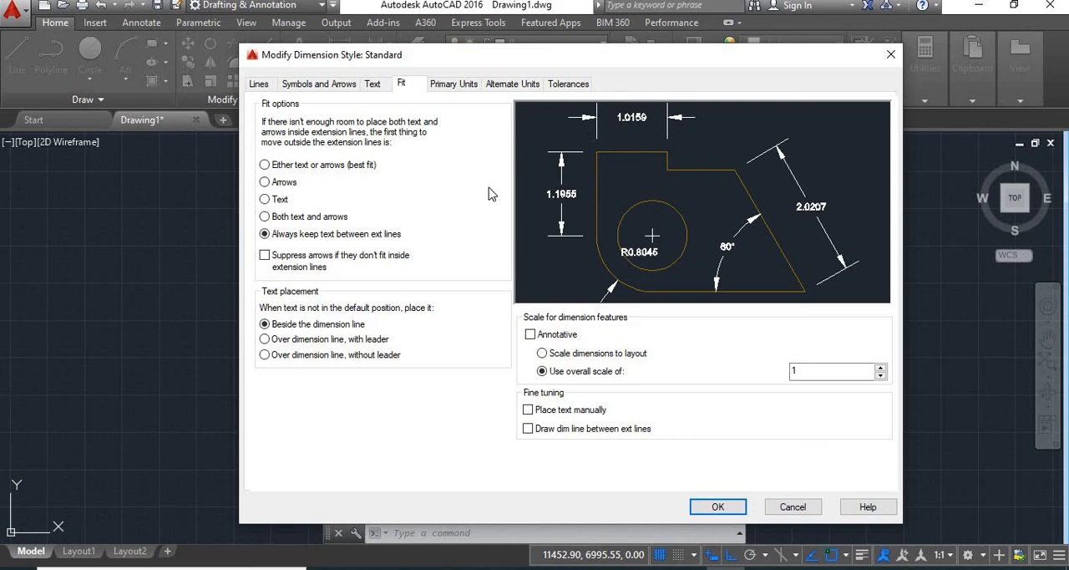
pyautogui.click(265, 166)
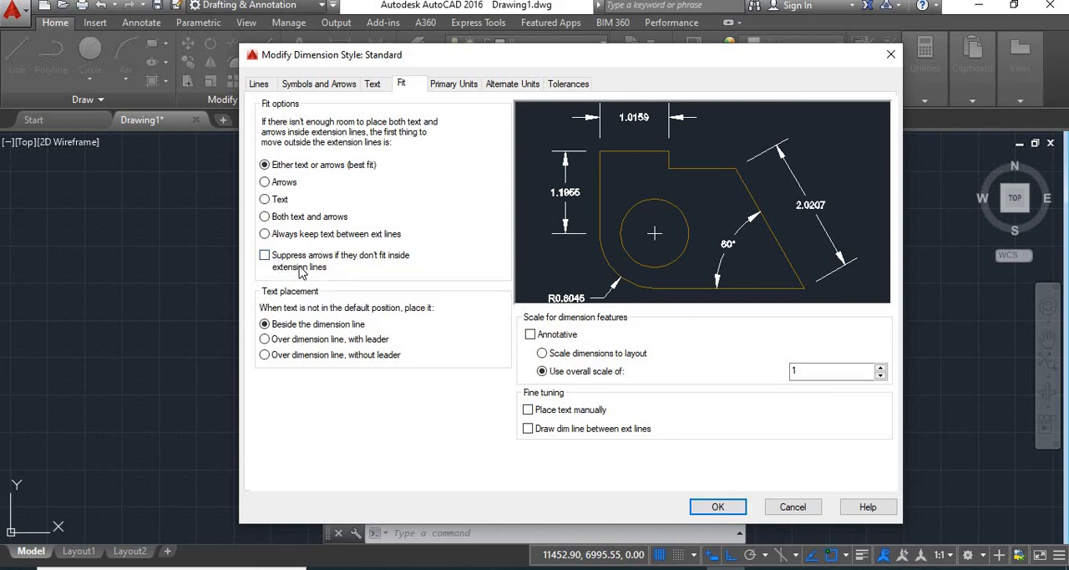
pyautogui.click(265, 255)
# Step: Set the primary linear units to Decimal format with 0.0 precision and a period as the decimal separator
pyautogui.click(463, 85)
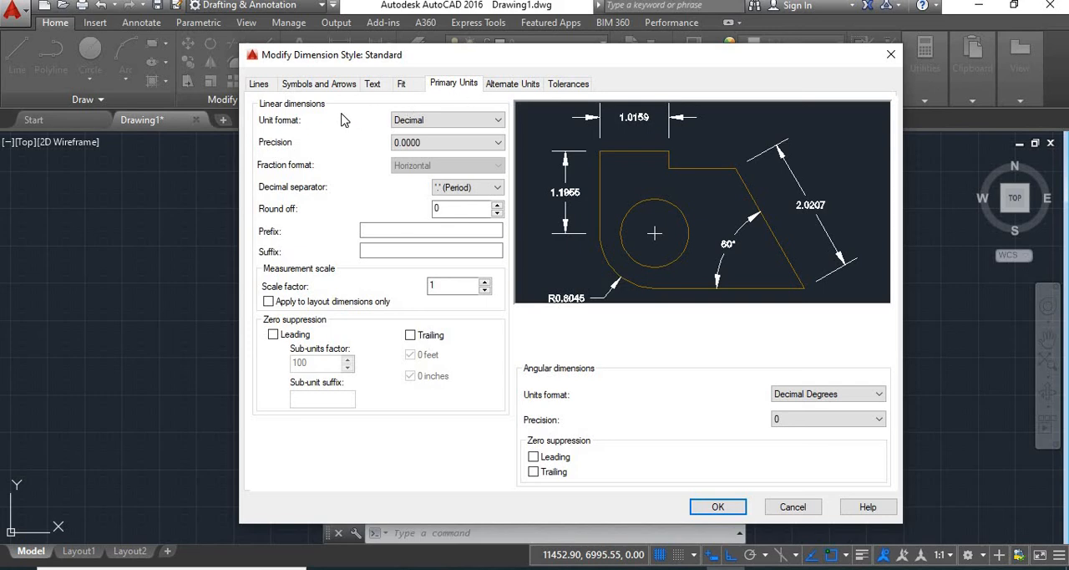
pyautogui.click(429, 121)
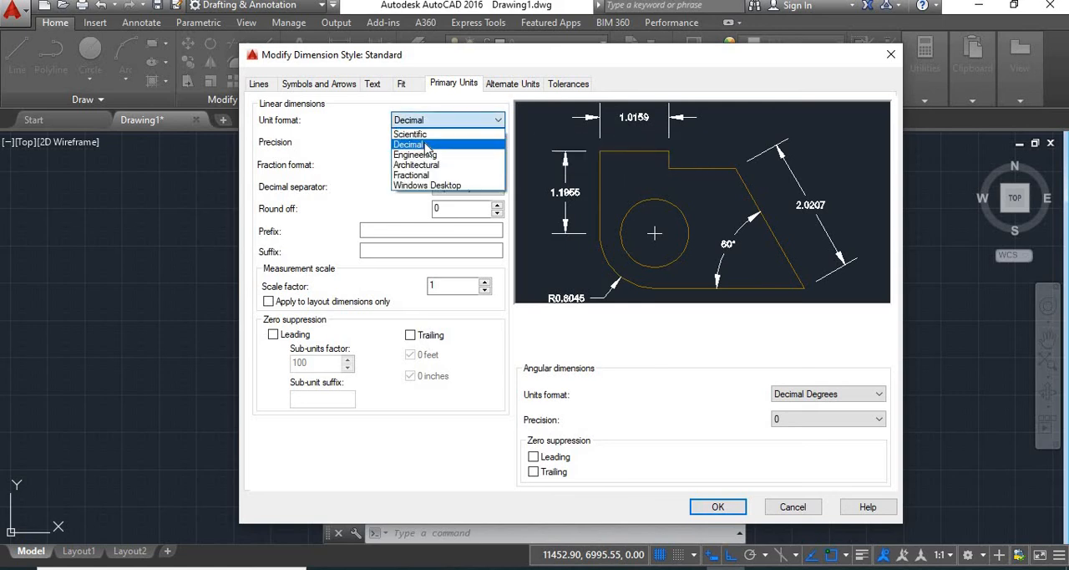
pyautogui.click(428, 146)
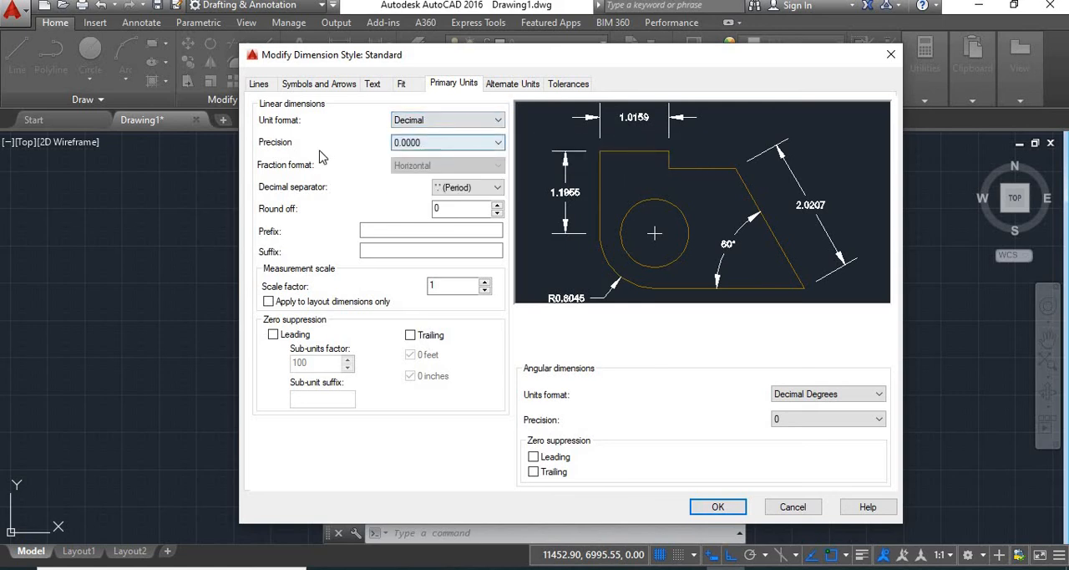
pyautogui.click(436, 144)
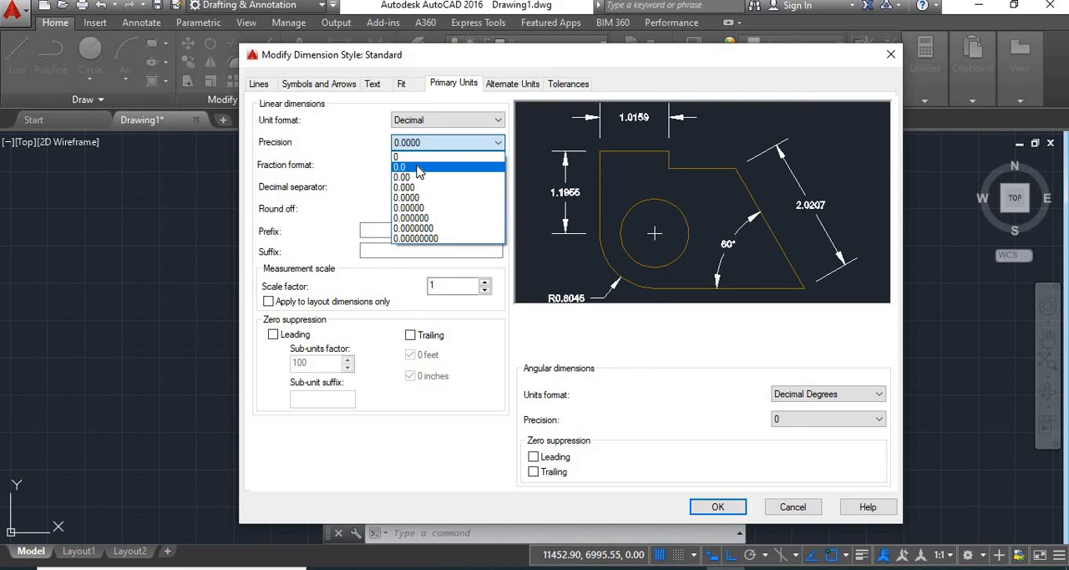
pyautogui.click(419, 168)
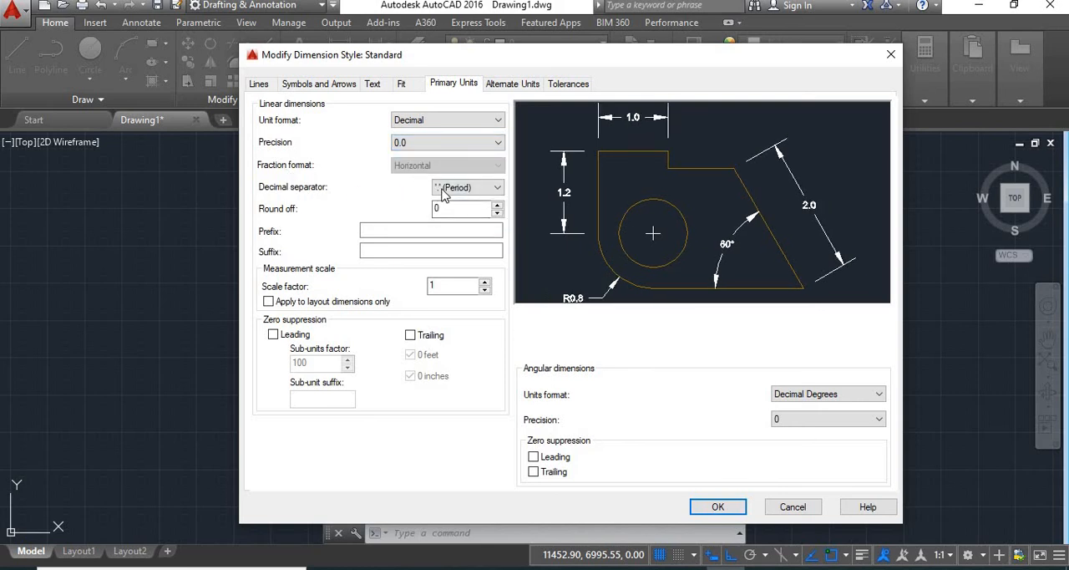
pyautogui.click(472, 189)
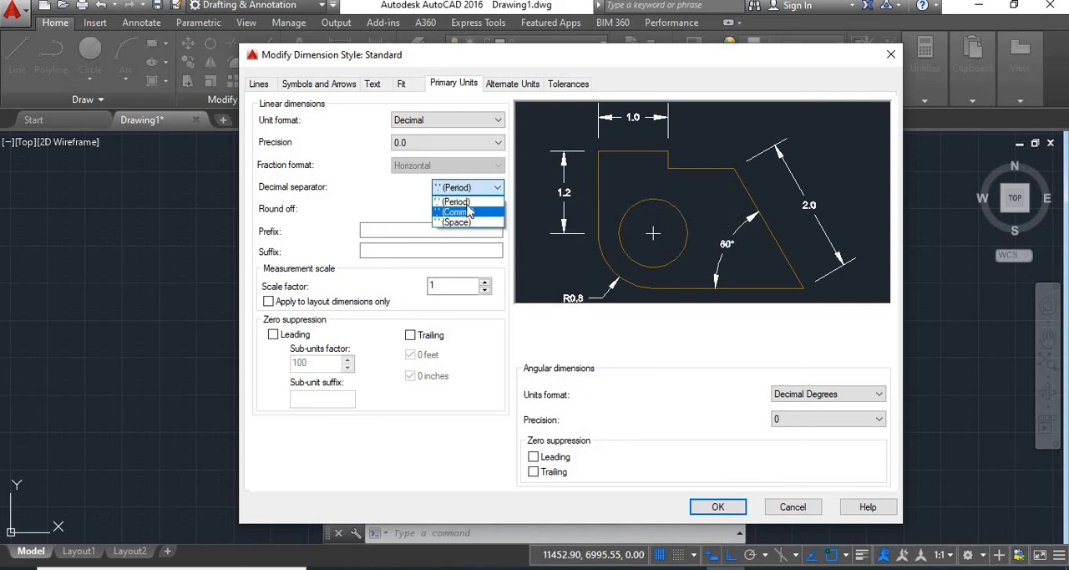
pyautogui.click(468, 204)
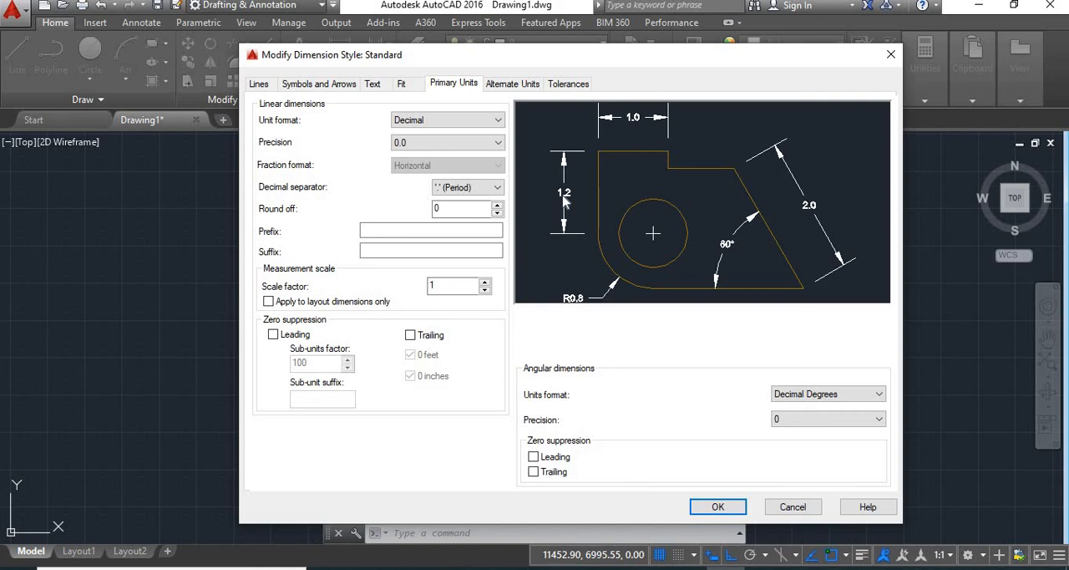
# Step: Try mtr as the prefix of the primary dimension text, and clear it
pyautogui.click(461, 228)
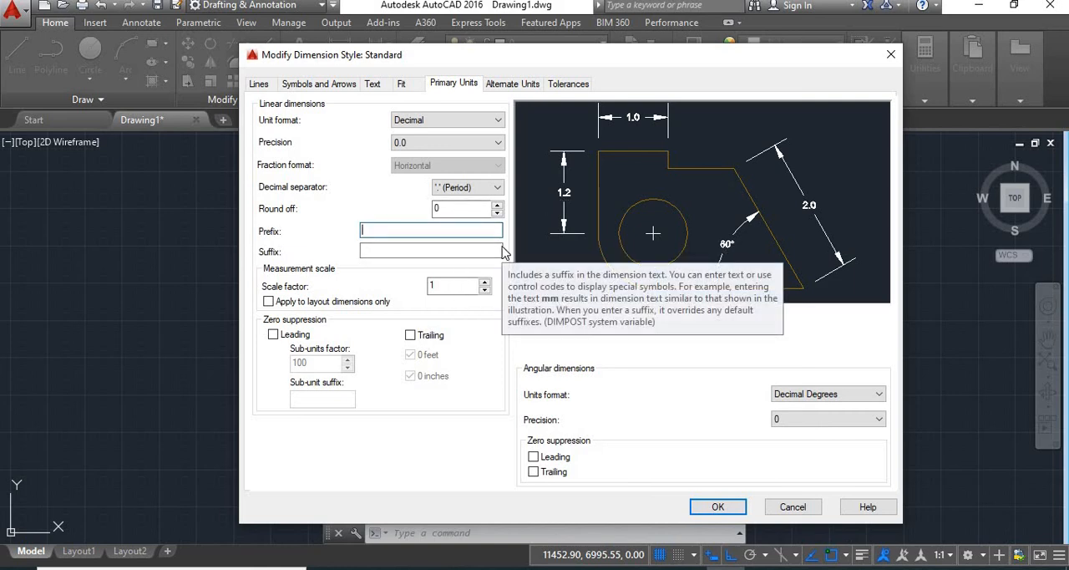
pyautogui.write('mtr')
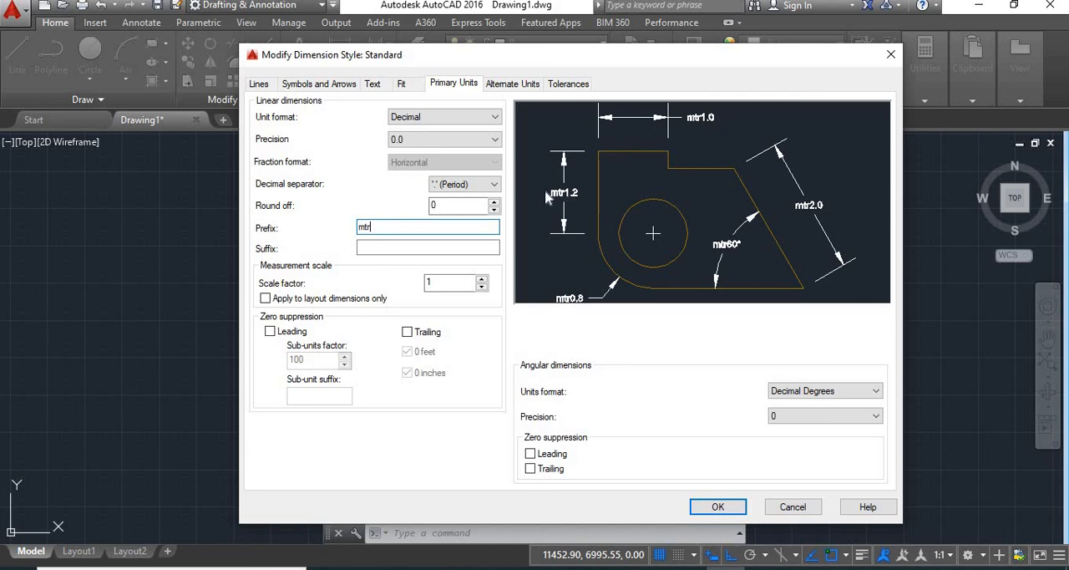
pyautogui.doubleClick(365, 227)
pyautogui.press('BackSpace')
# Step: Try mtr as the primary dimension suffix and clear it, and apply the measurement scale to layout dimensions only
pyautogui.click(369, 248)
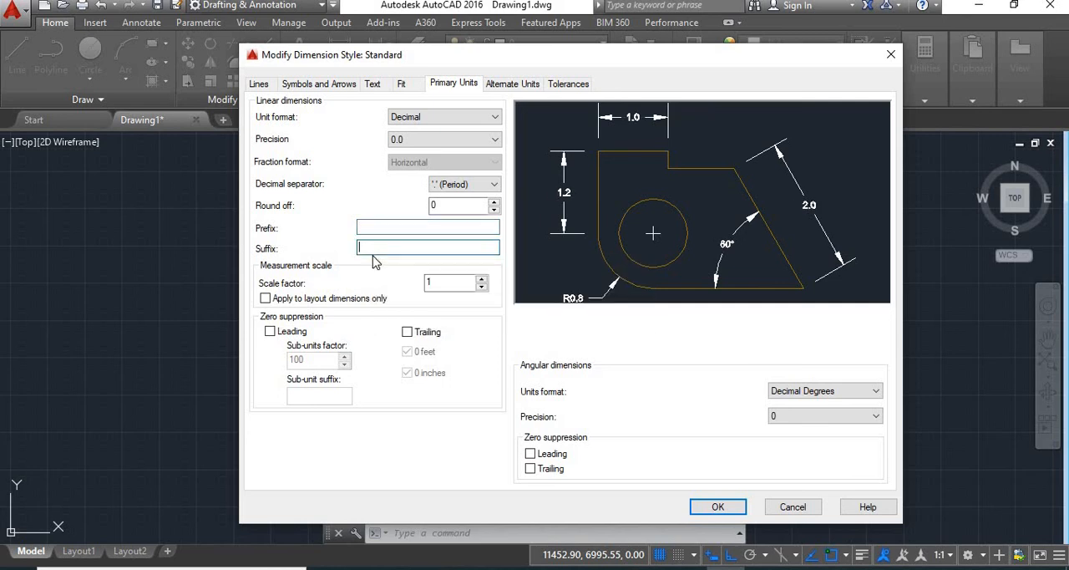
pyautogui.write('mtr')
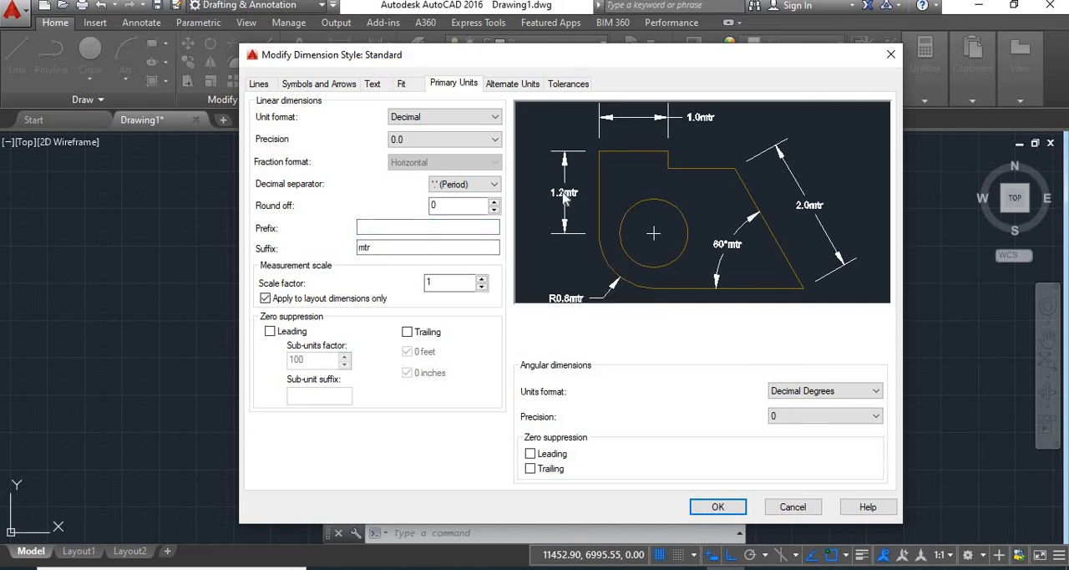
pyautogui.press('BackSpace')
pyautogui.press('BackSpace')
pyautogui.press('BackSpace')
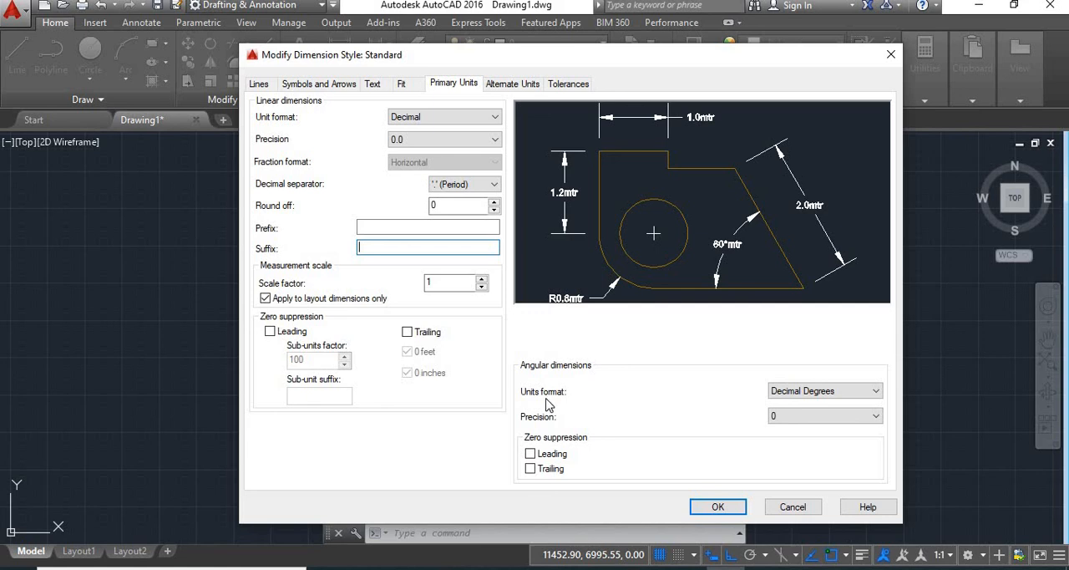
# Step: Try the Gradians and Radians formats for angular dimensions, and return to Decimal Degrees
pyautogui.click(866, 395)
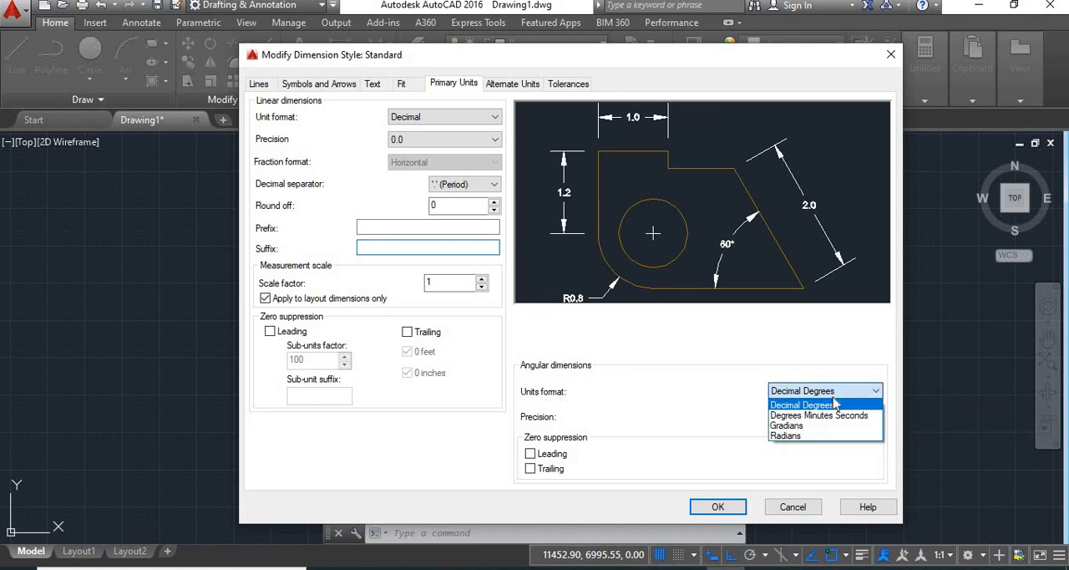
pyautogui.click(786, 429)
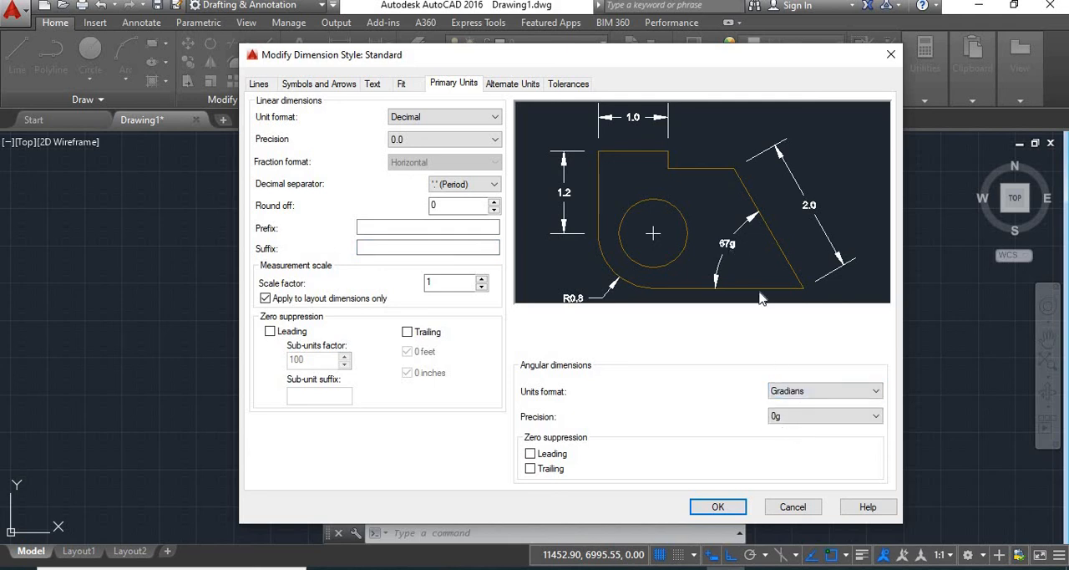
pyautogui.click(816, 394)
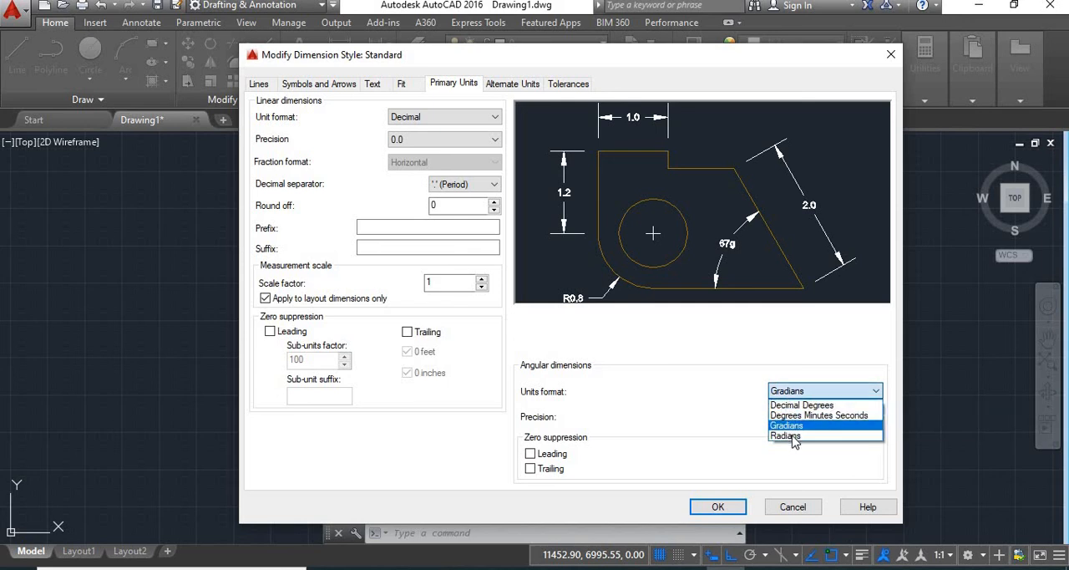
pyautogui.click(793, 434)
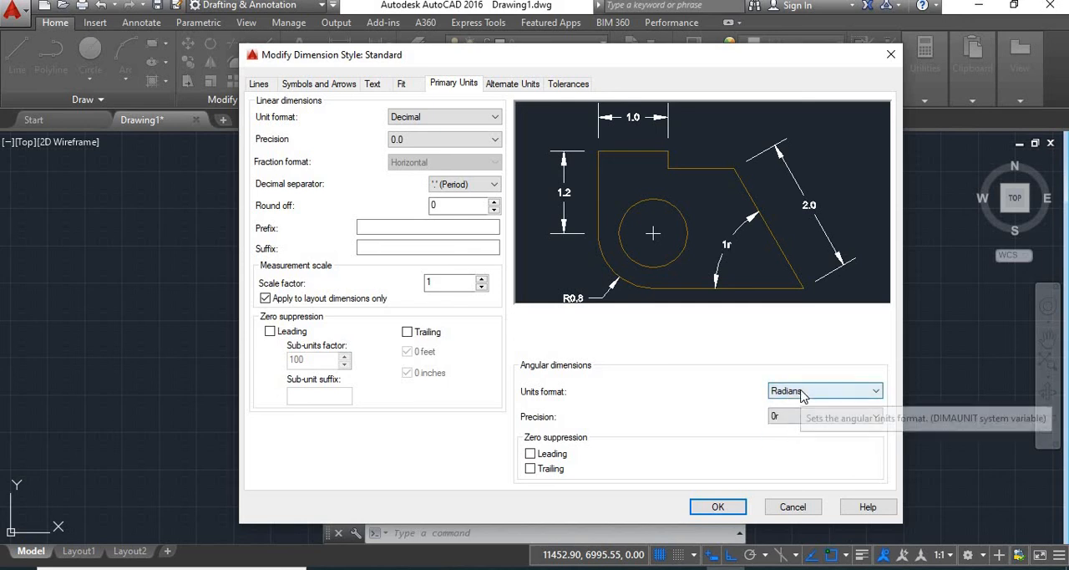
pyautogui.click(802, 394)
pyautogui.click(802, 405)
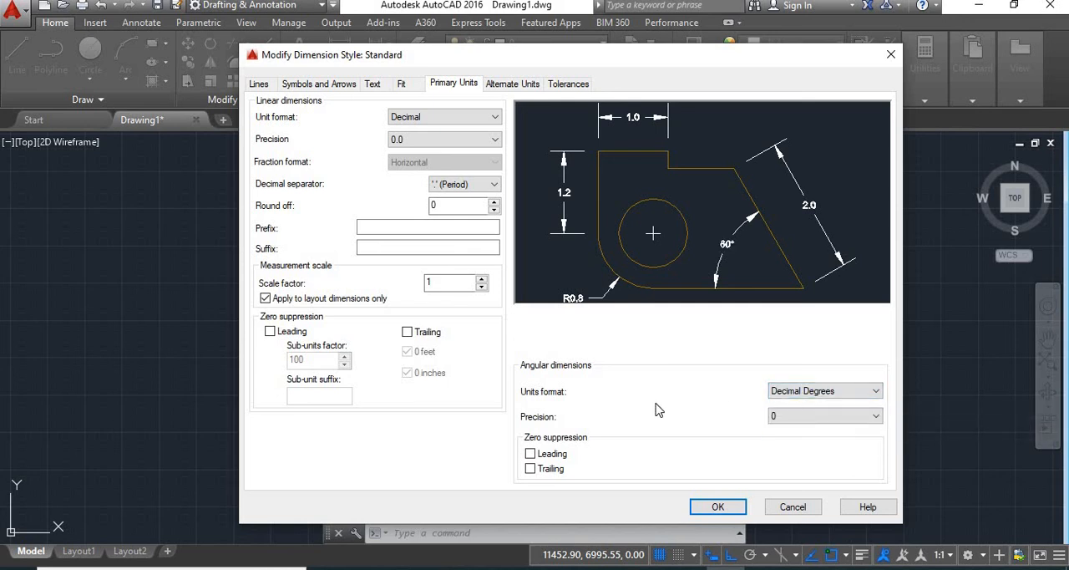
# Step: Display alternate units in Architectural format with a precision of 0'-0 1/2"
pyautogui.click(519, 85)
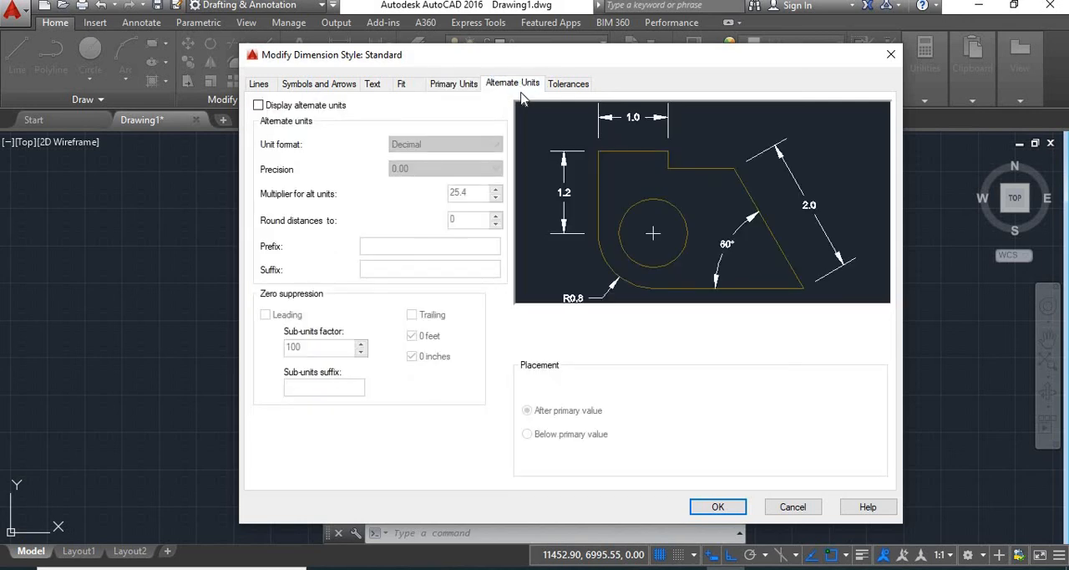
pyautogui.click(258, 105)
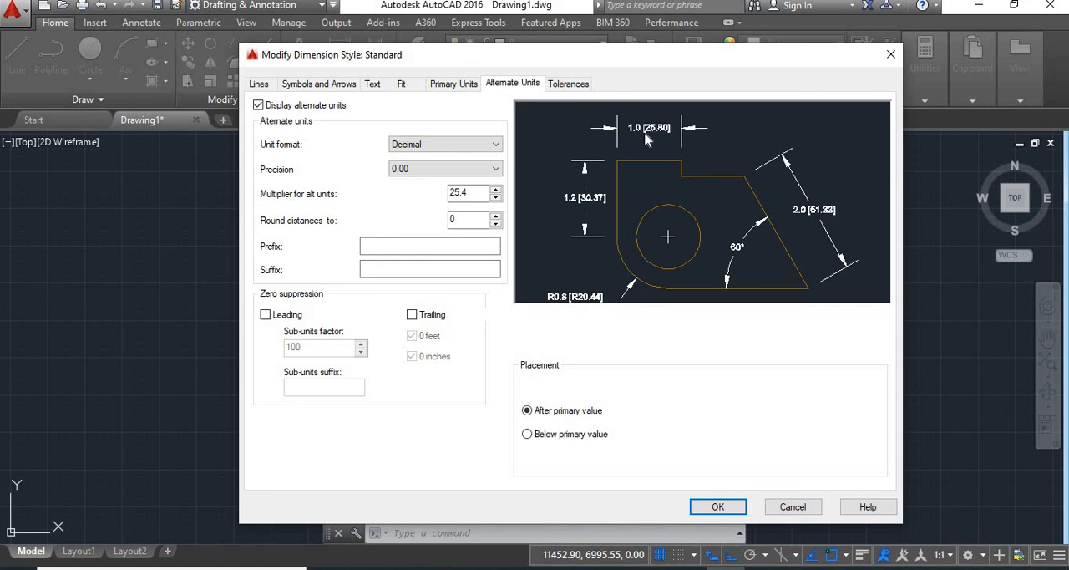
pyautogui.click(463, 146)
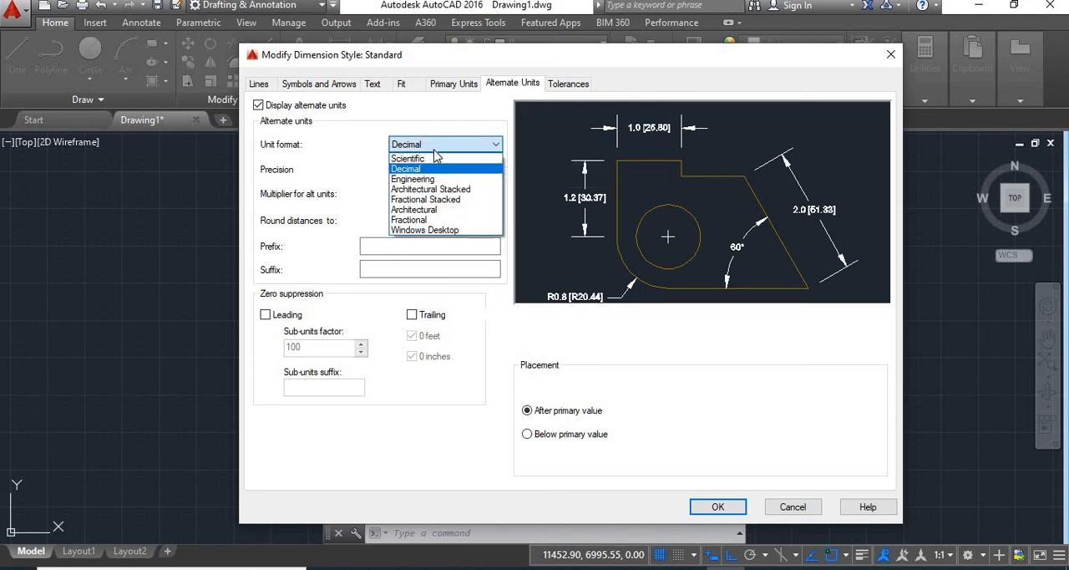
pyautogui.click(425, 213)
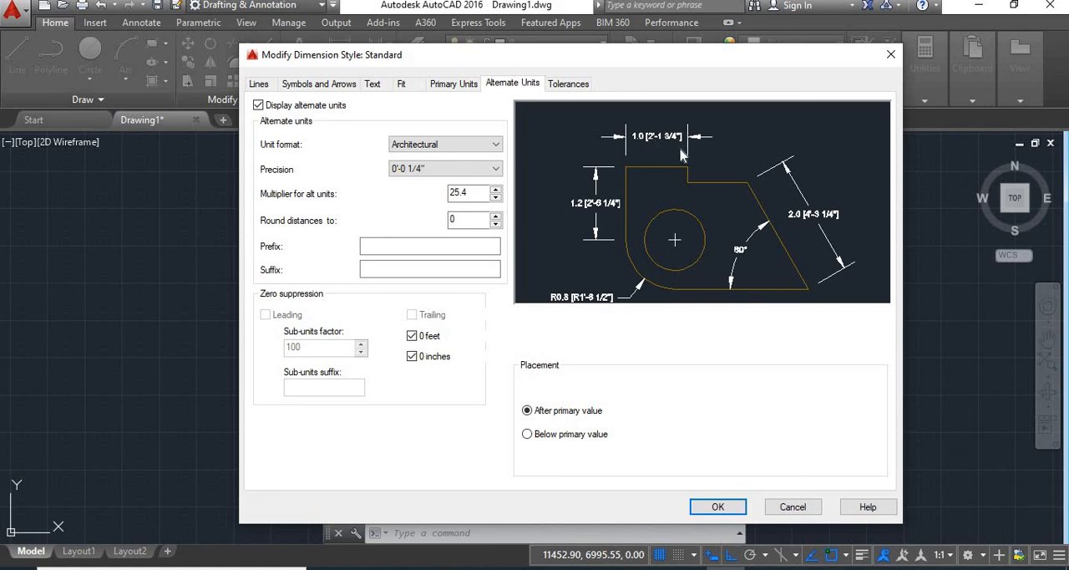
pyautogui.click(432, 170)
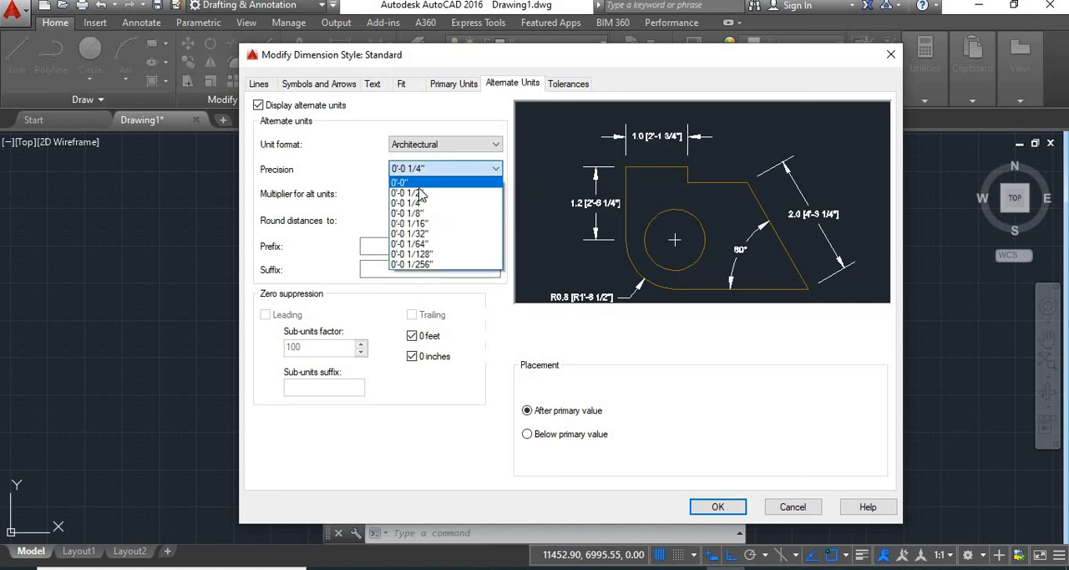
pyautogui.click(467, 188)
# Step: Try the Engineering format for the alternate units, and return to Architectural
pyautogui.click(470, 145)
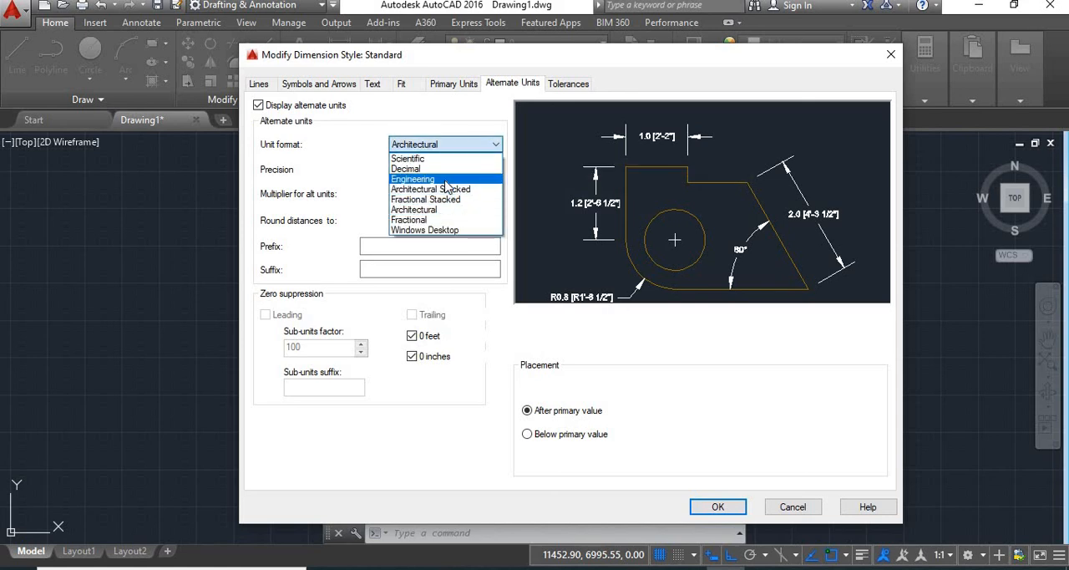
pyautogui.click(447, 180)
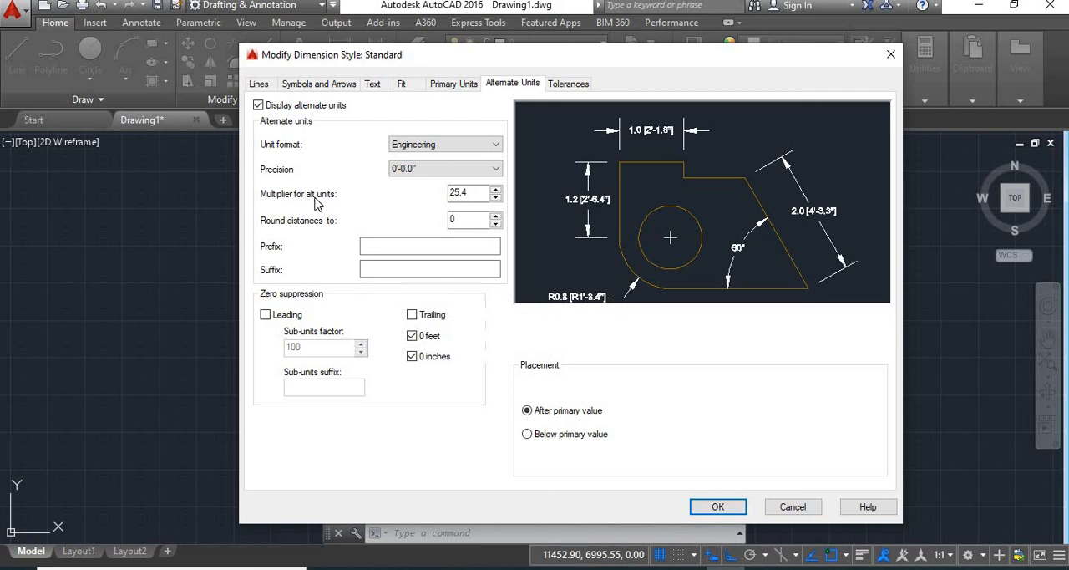
pyautogui.press('Down')
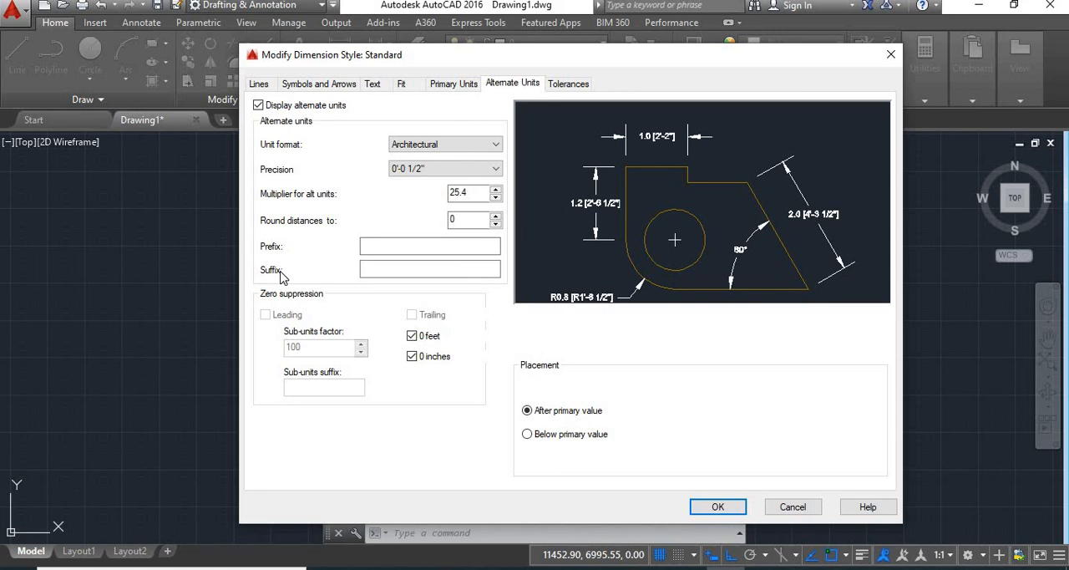
# Step: Try feet as the prefix of the alternate units, and clear it
pyautogui.click(465, 244)
pyautogui.write('feet')
pyautogui.press('Tab')
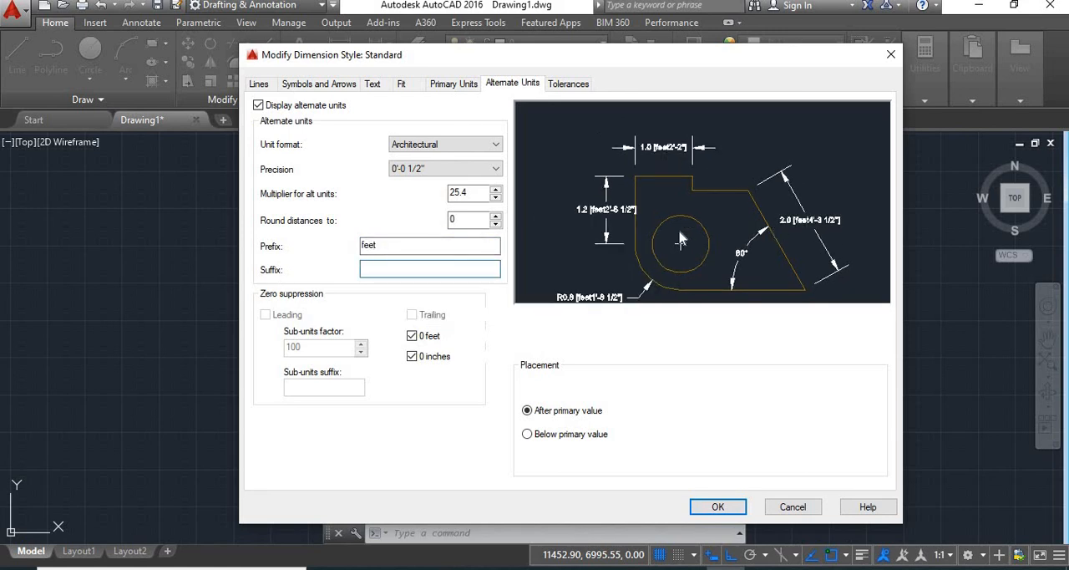
pyautogui.moveTo(380, 246); pyautogui.dragTo(357, 249)
pyautogui.press('BackSpace')
# Step: Set the suffix of the alternate units to feet
pyautogui.click(377, 266)
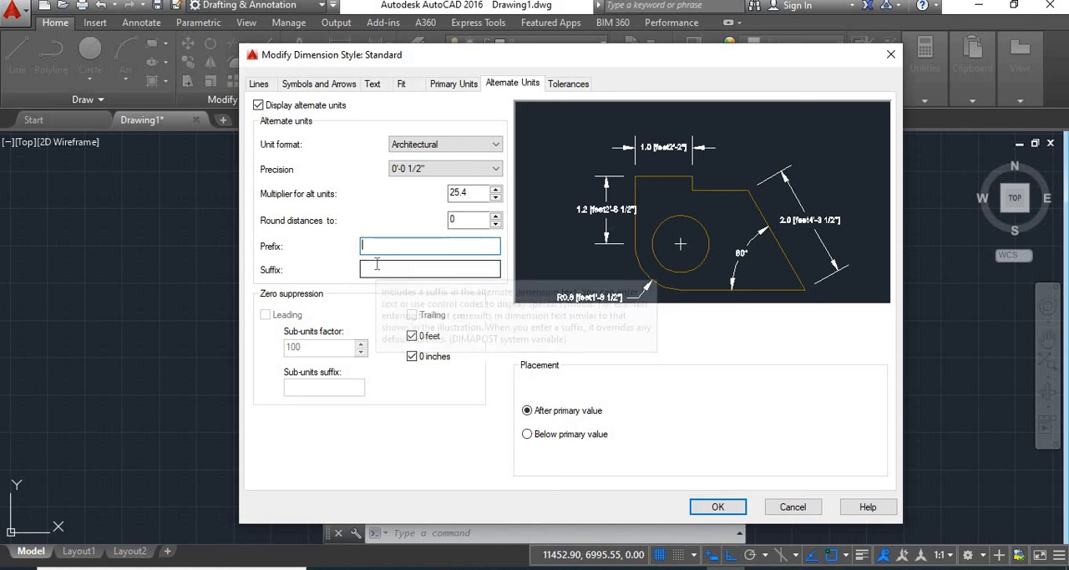
pyautogui.write('feet')
pyautogui.click(376, 246)
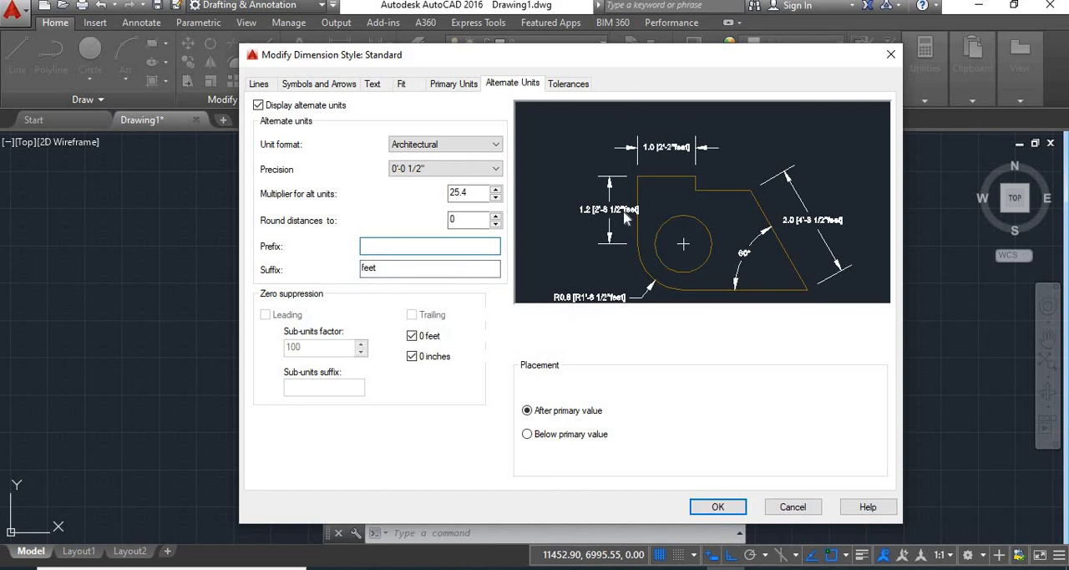